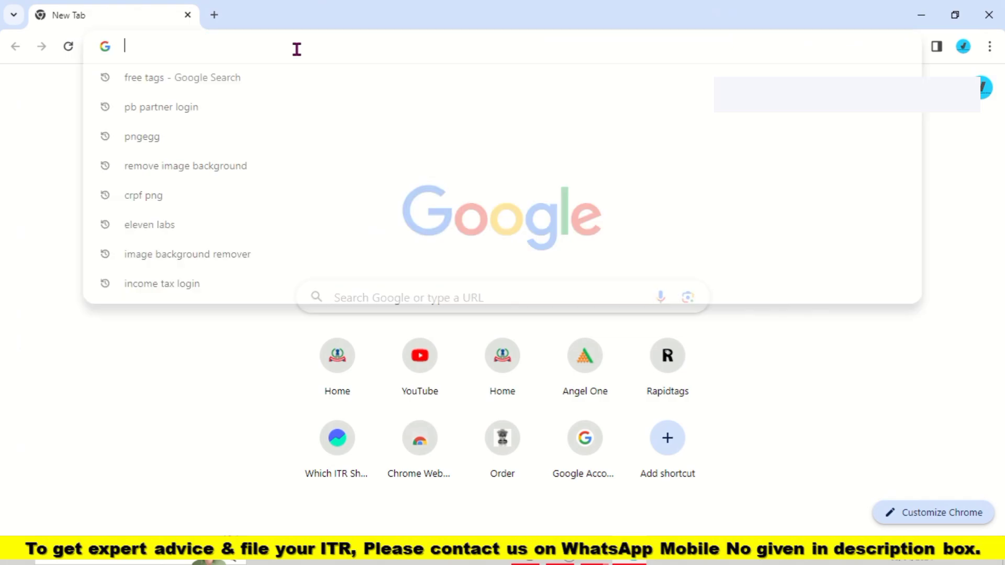
type("www.incometax.gov.in")
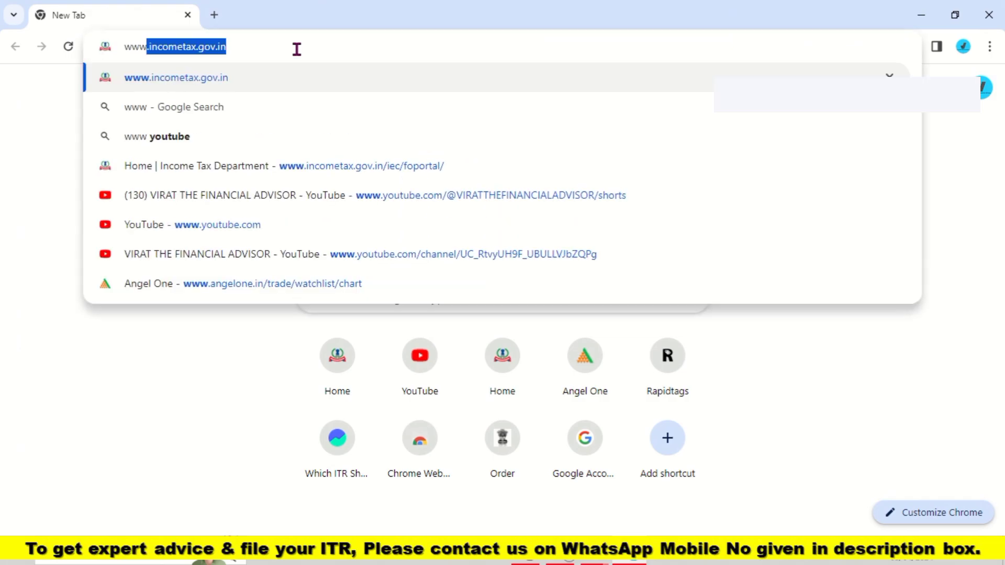
key("Right")
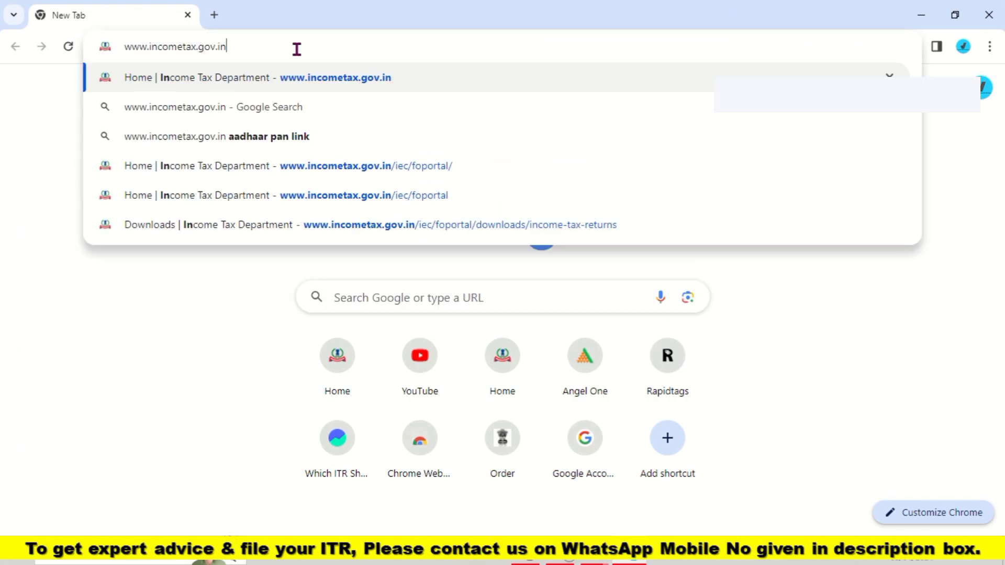
key("Return")
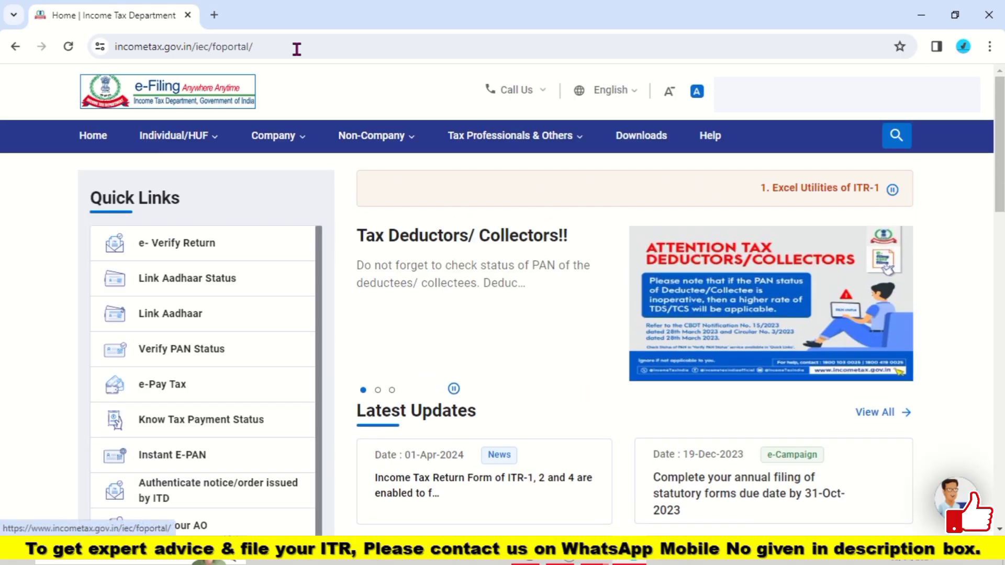
Step: Log in with the taxpayer's PAN as User ID, confirm the secure access message, and enter the account password
left_click(801, 91)
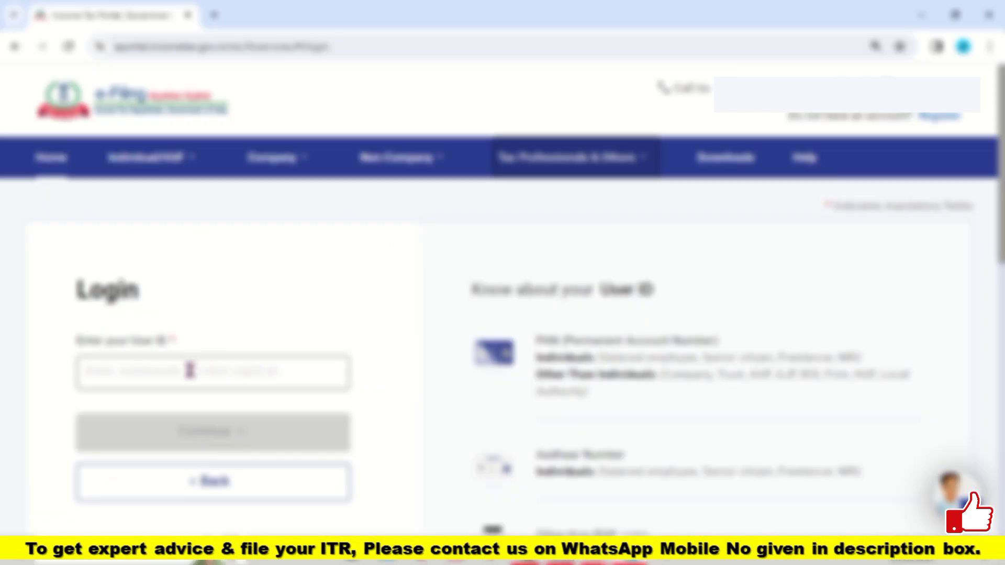
left_click(190, 371)
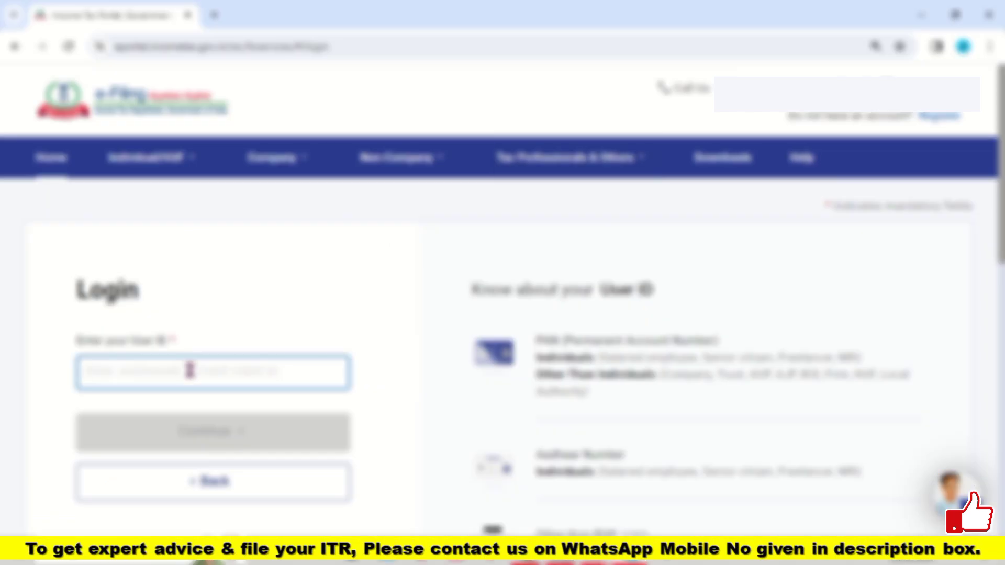
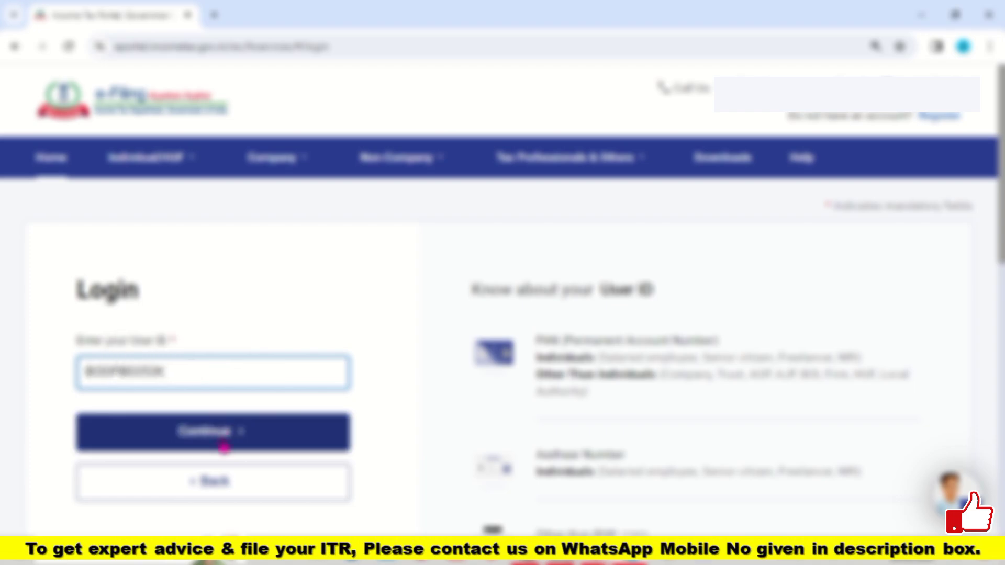
left_click(224, 448)
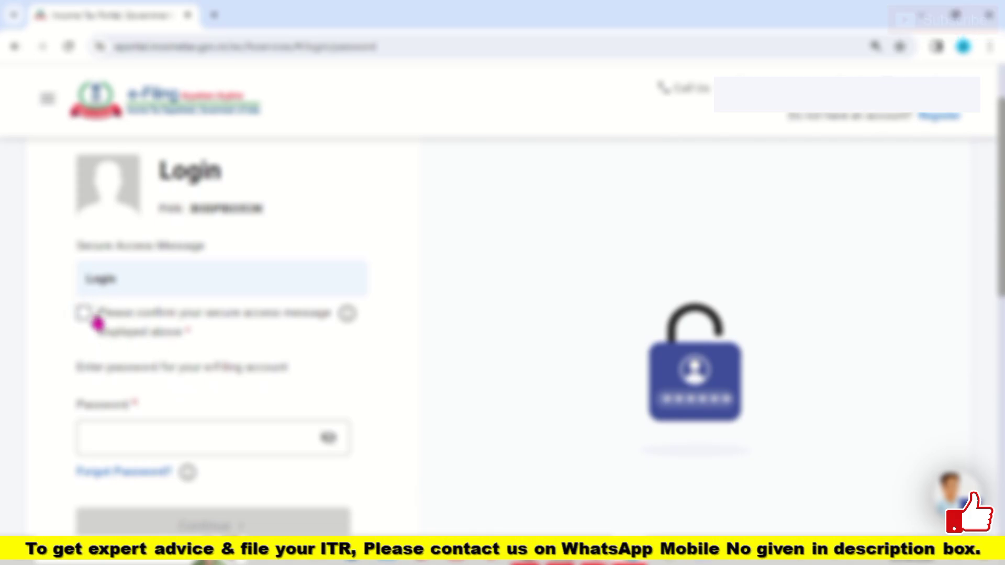
left_click(83, 314)
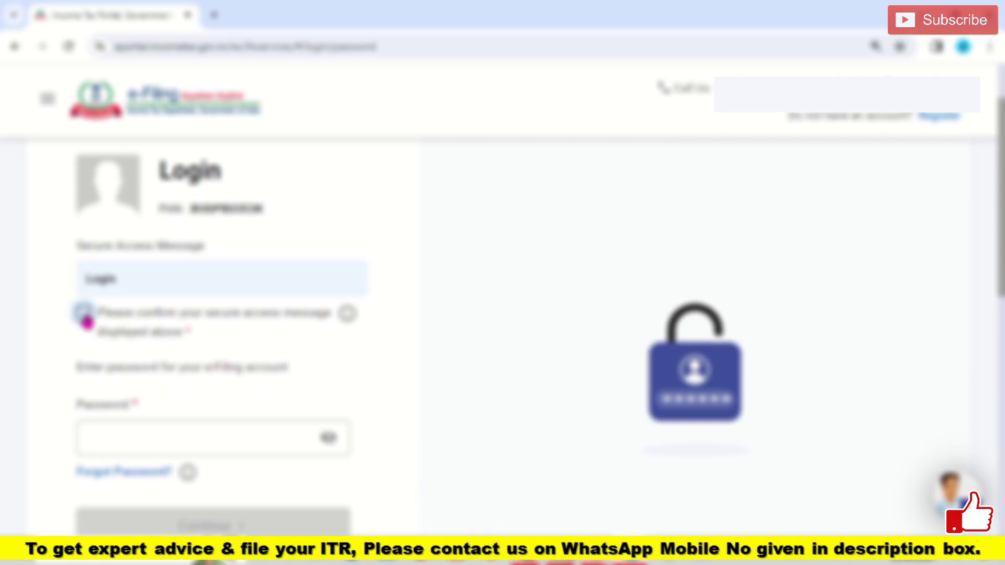
left_click(131, 433)
type("••")
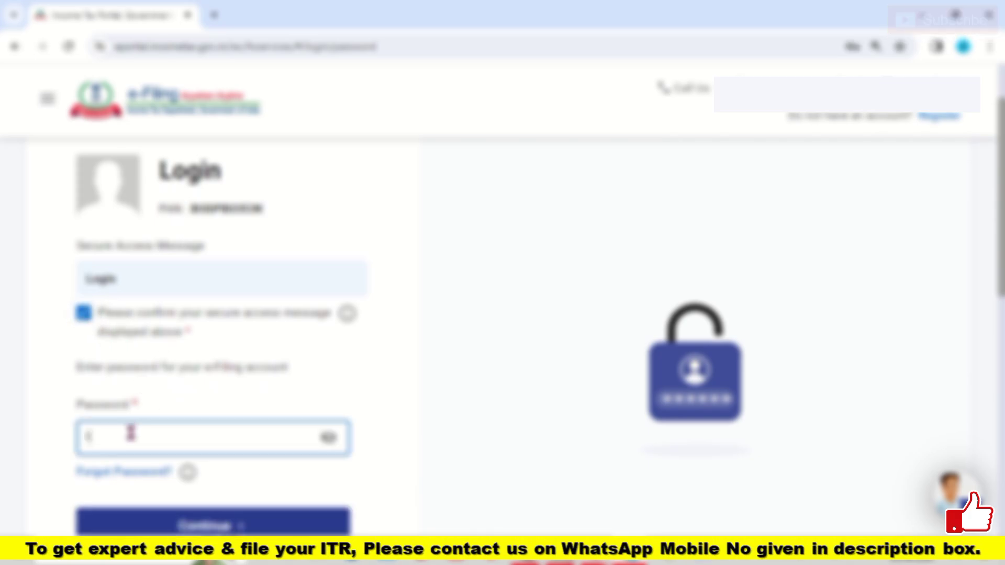
type("•••••")
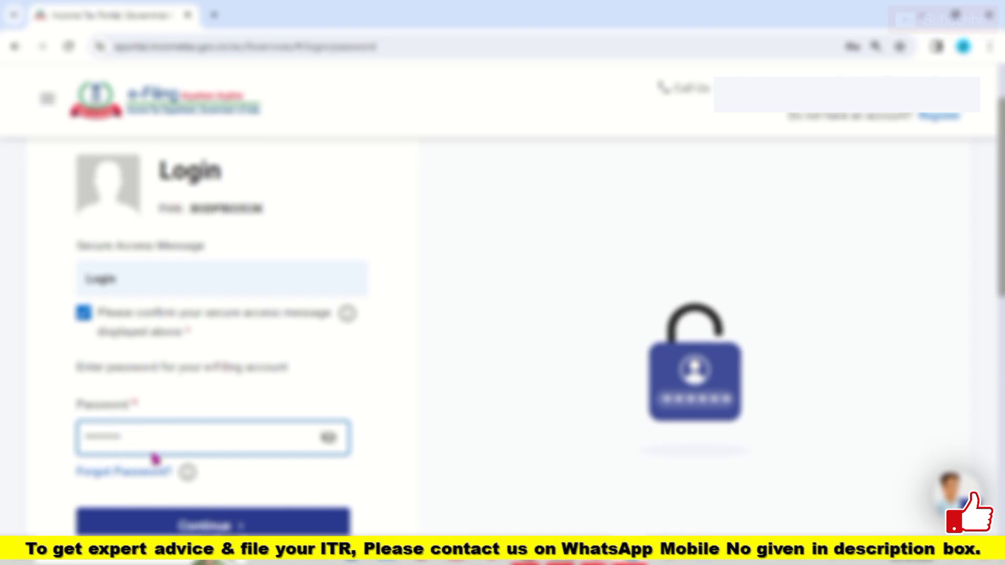
left_click(224, 525)
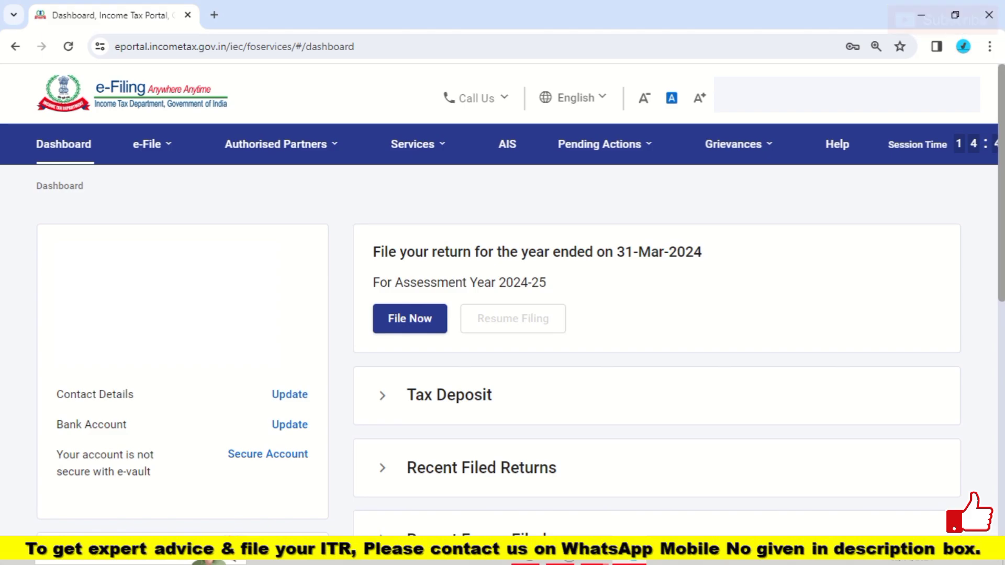
Step: File the AY 2024-25 return in Online mode as a new filing with Individual status
left_click(411, 319)
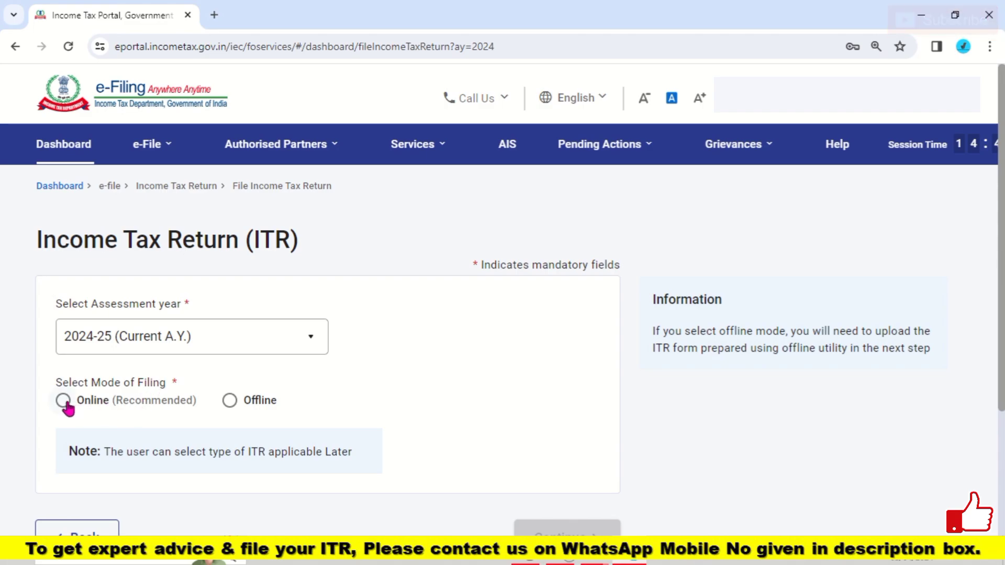
left_click(64, 402)
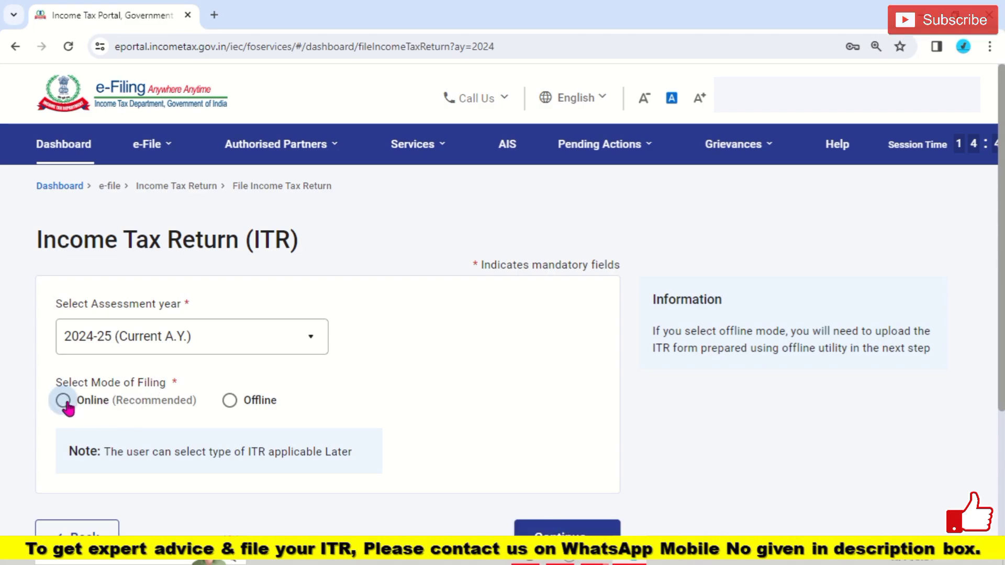
left_click(567, 533)
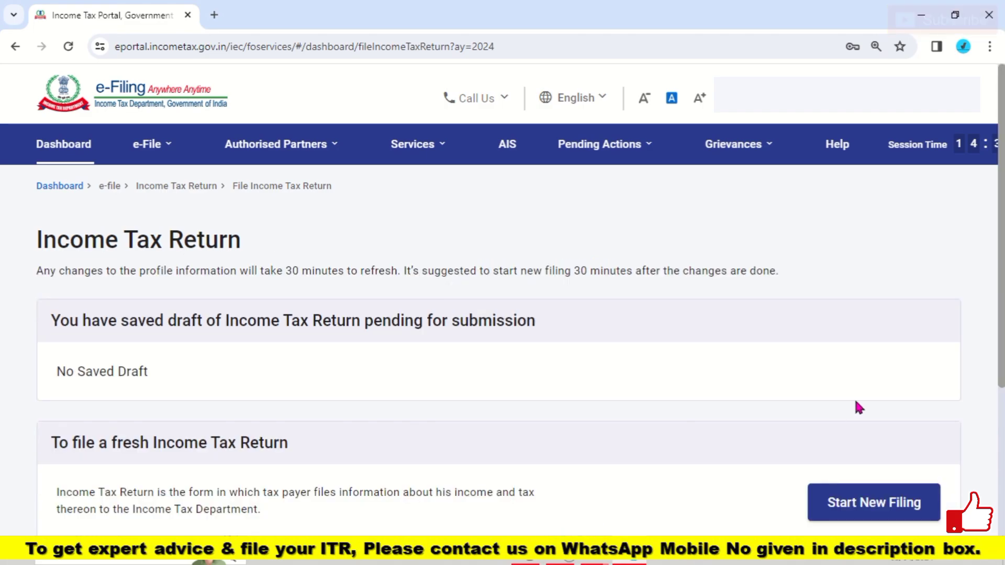
left_click(861, 504)
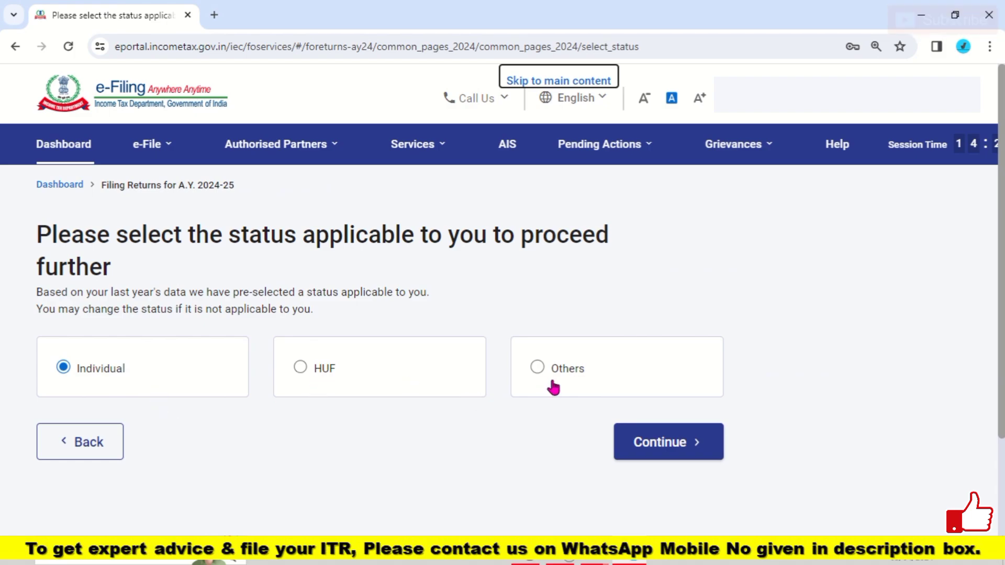
left_click(659, 454)
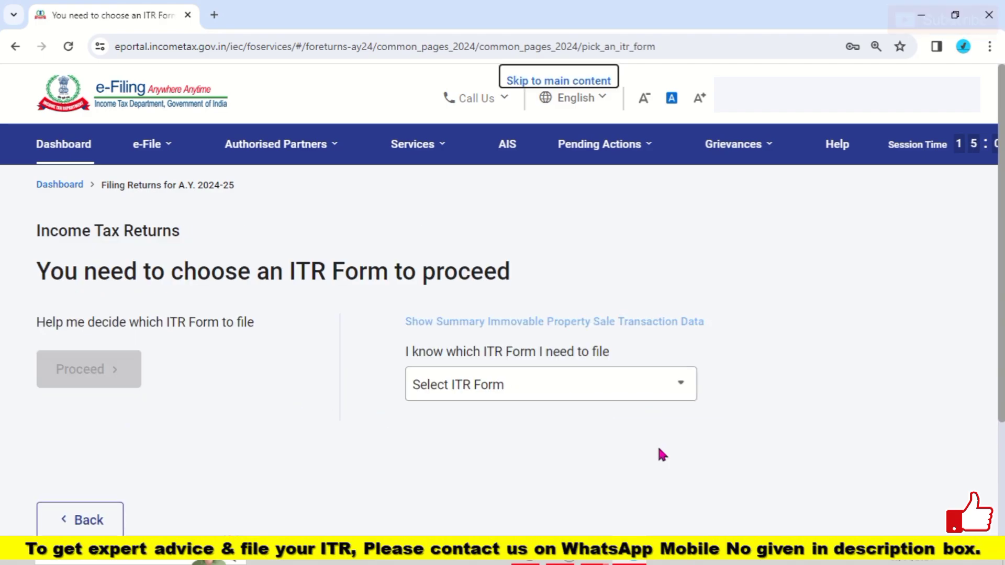
Step: Select ITR - 1 from the Select ITR Form list and proceed with ITR 1
left_click(637, 398)
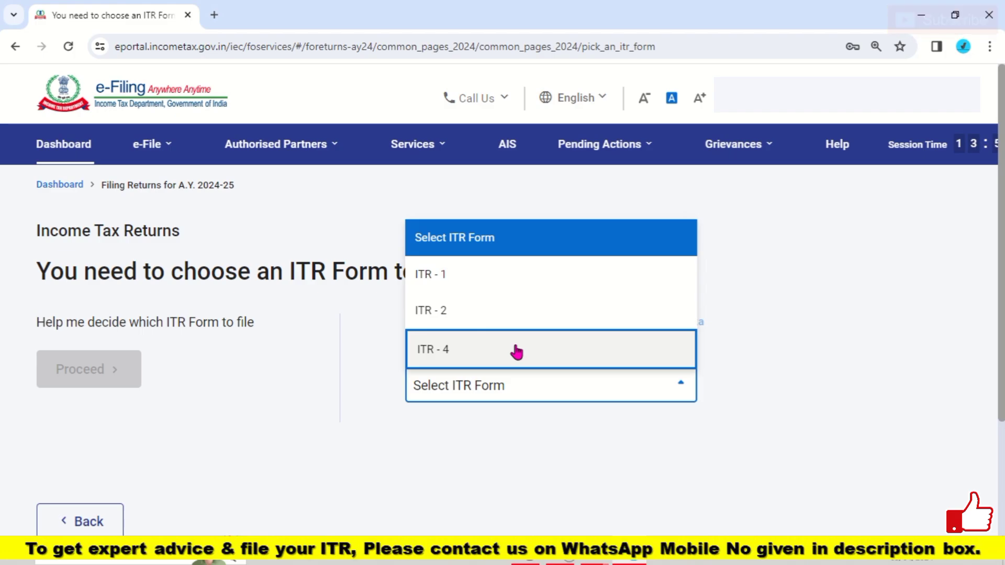
left_click(482, 288)
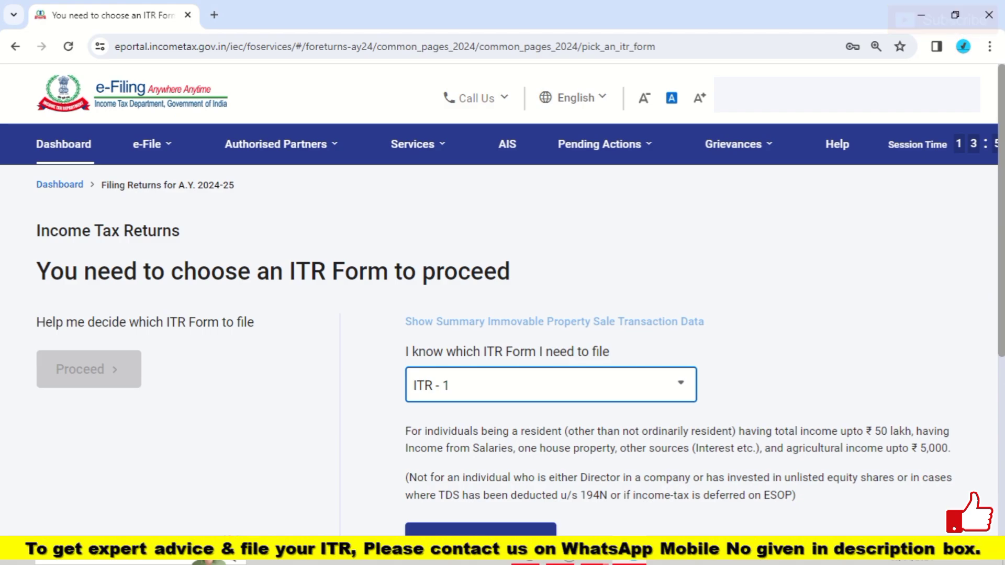
scroll(636, 394, "down", 2)
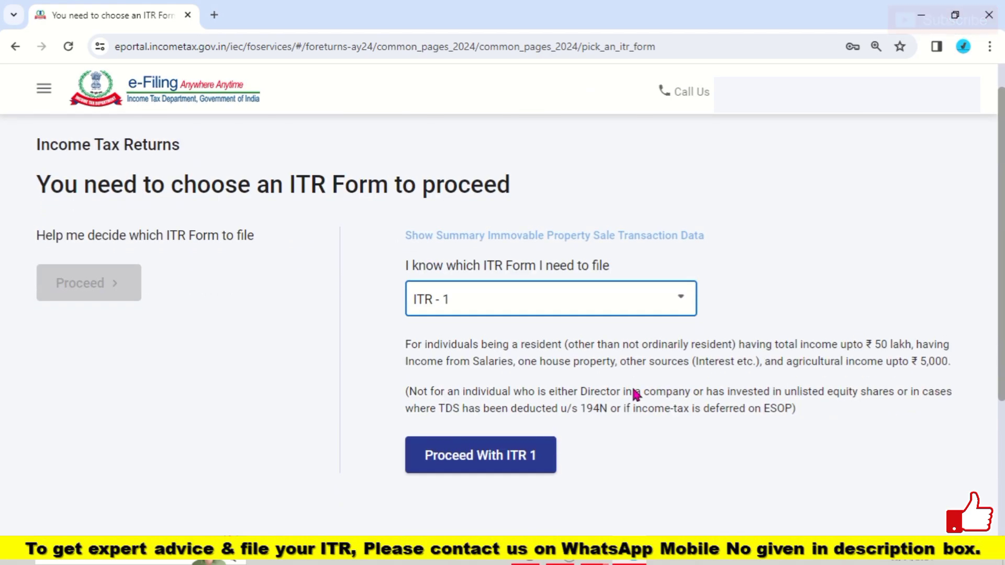
left_click(515, 465)
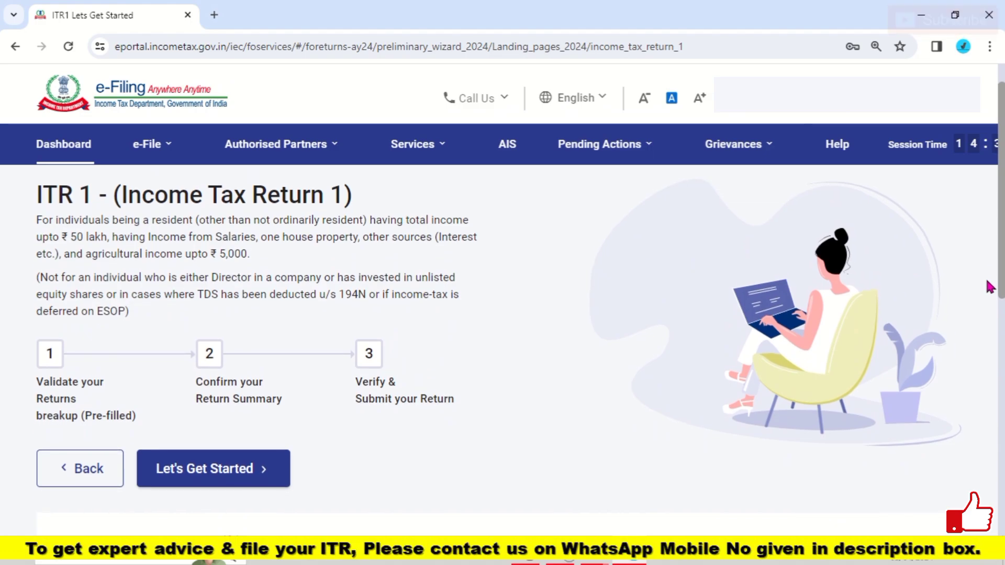
scroll(681, 340, "down", 2)
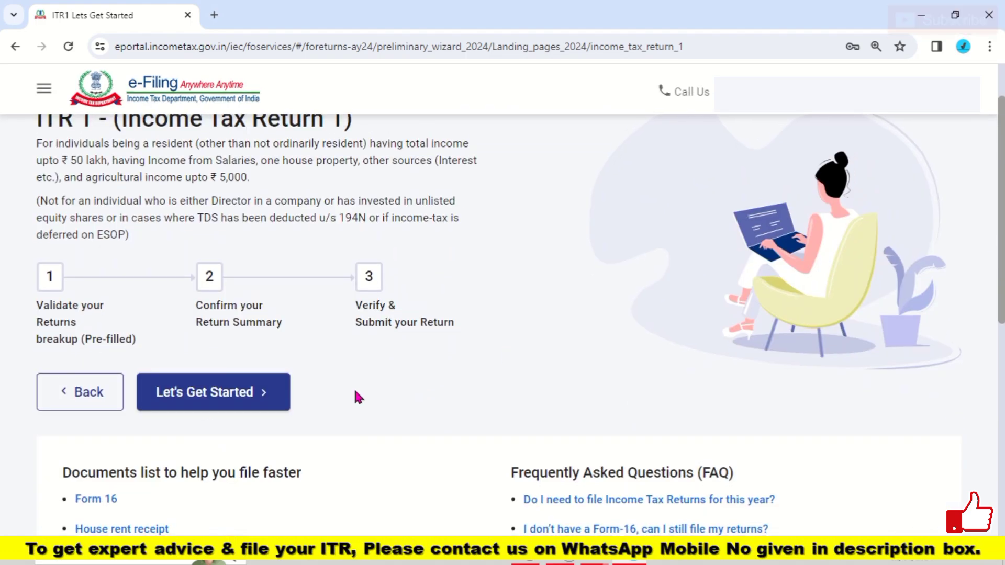
scroll(613, 309, "down", 4)
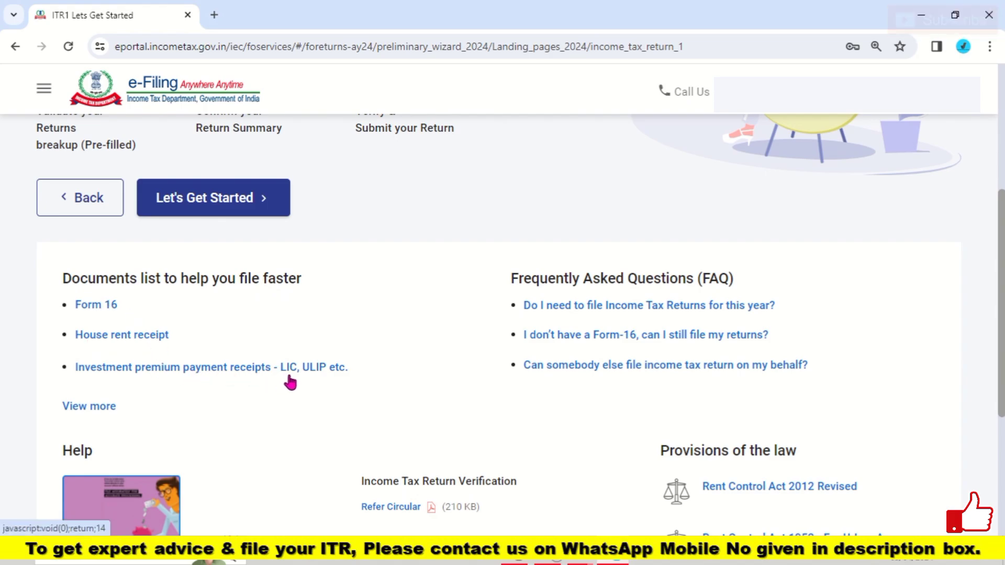
Step: Read the documents guide's Form 16A, donation receipt and rental agreement explanations, then close it
left_click(91, 407)
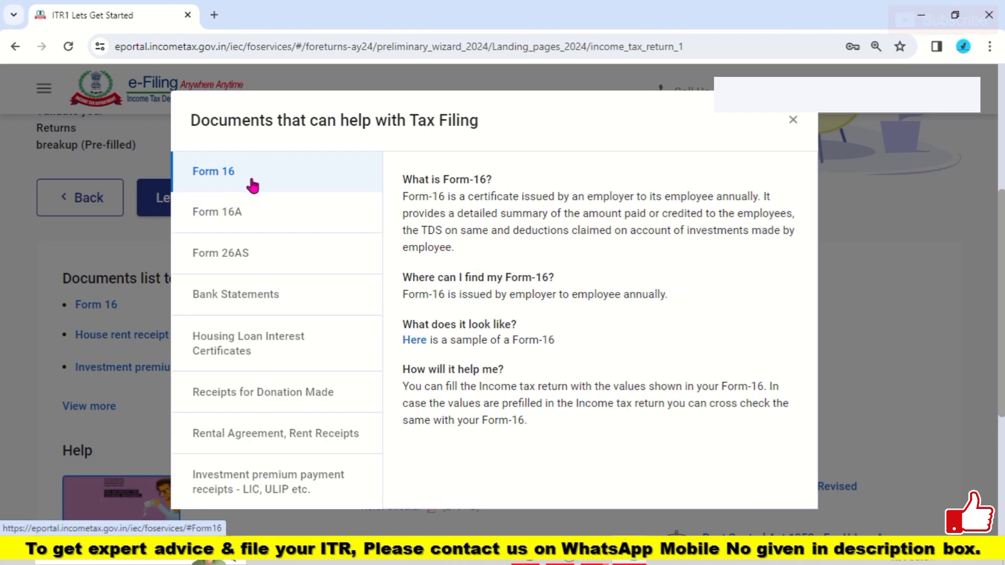
left_click(248, 223)
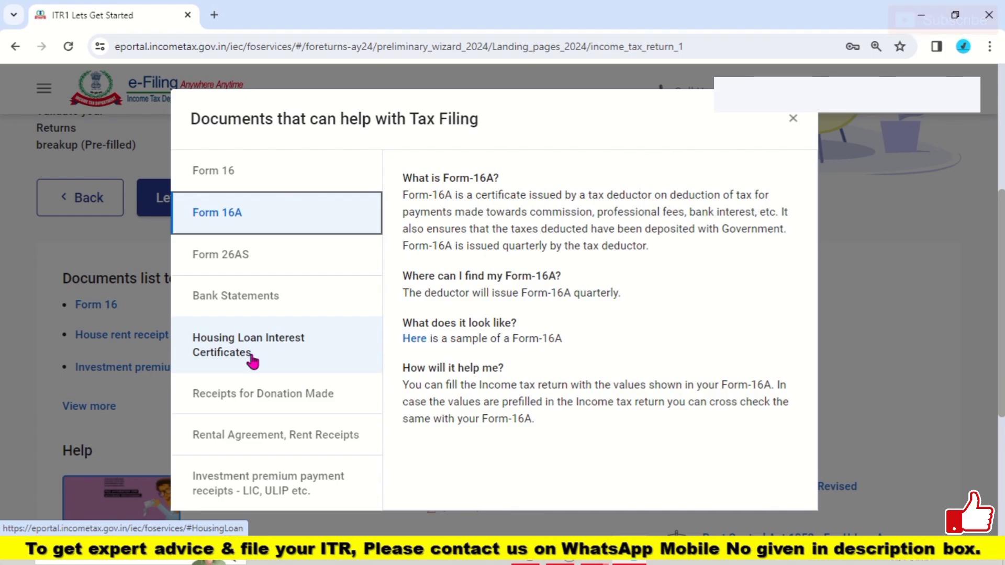
left_click(265, 410)
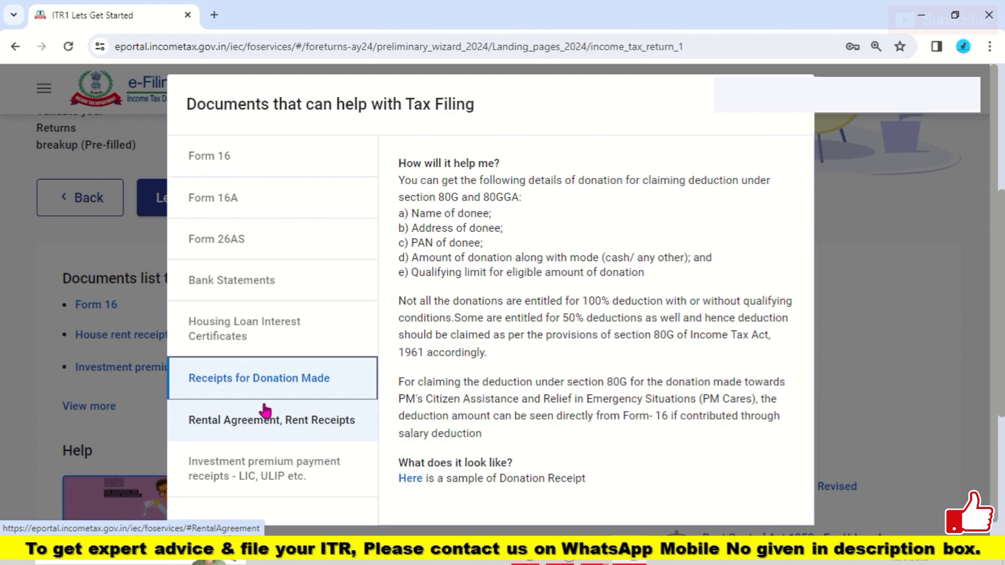
left_click(270, 431)
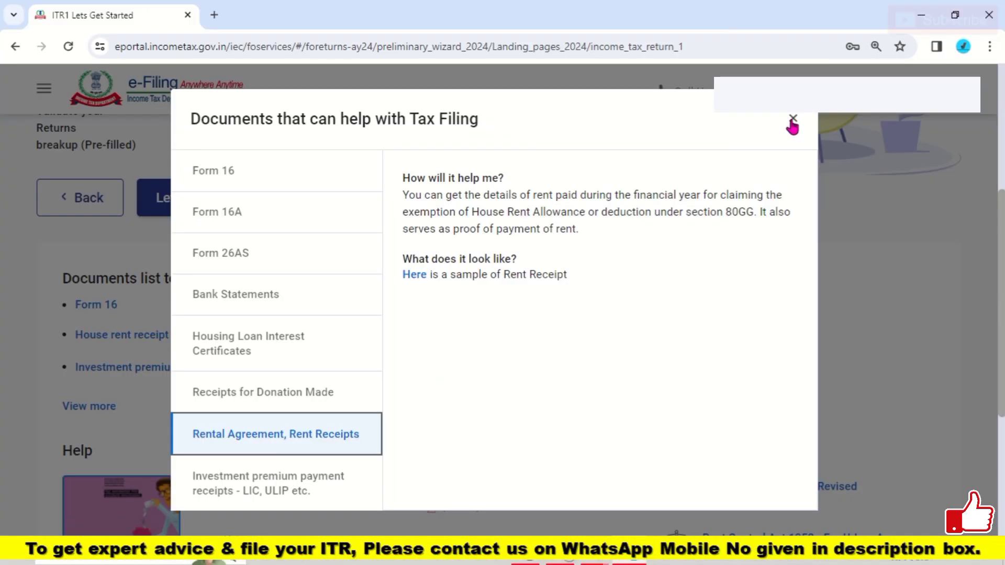
left_click(793, 122)
Step: Start the ITR-1 questions and choose 'Taxable income is more than basic exemption limit' as the filing reason
left_click(249, 212)
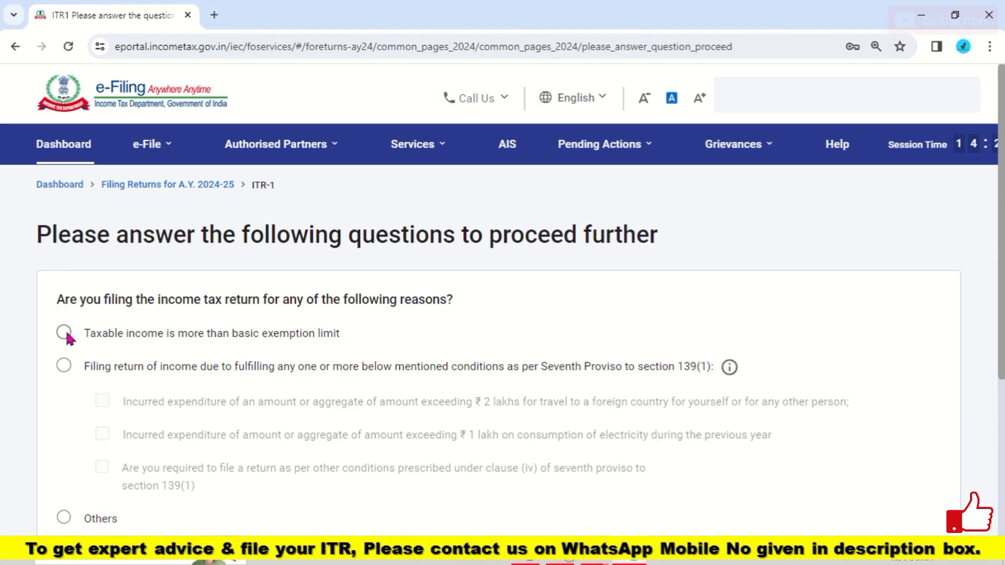
left_click(64, 333)
scroll(502, 325, "down", 4)
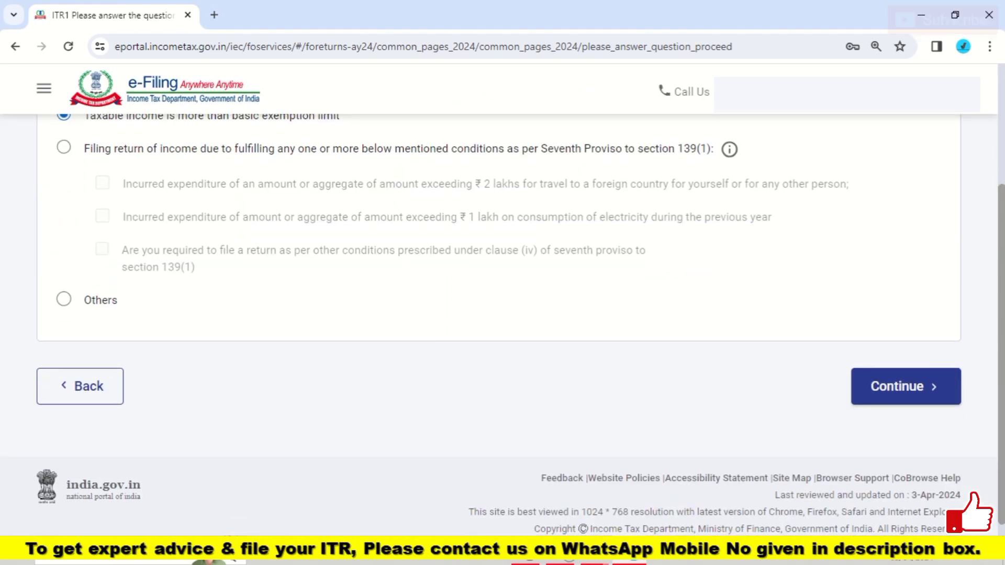
left_click(913, 387)
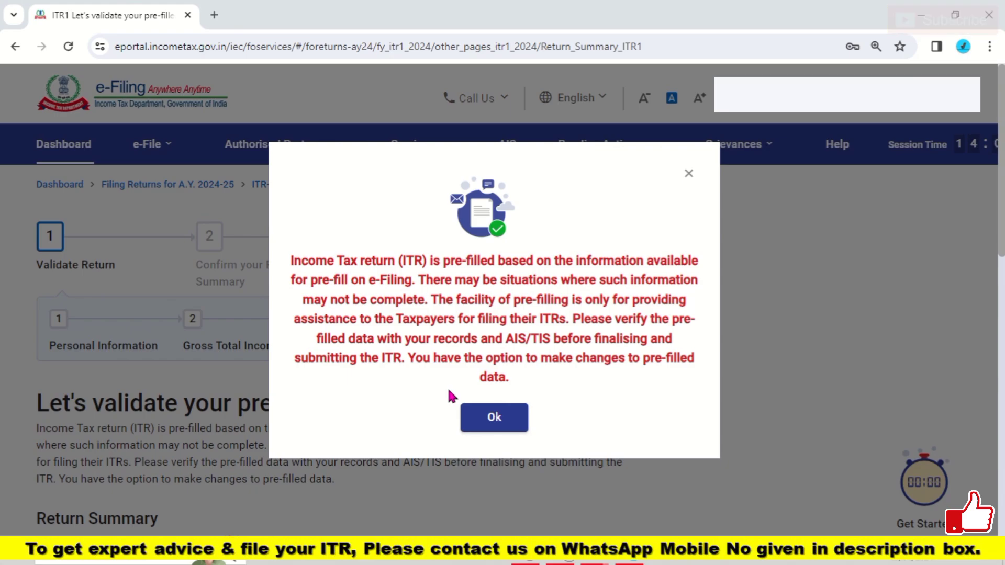
Step: Dismiss the pre-filled data notice with Ok and open Personal Information from the Return Summary
left_click(494, 416)
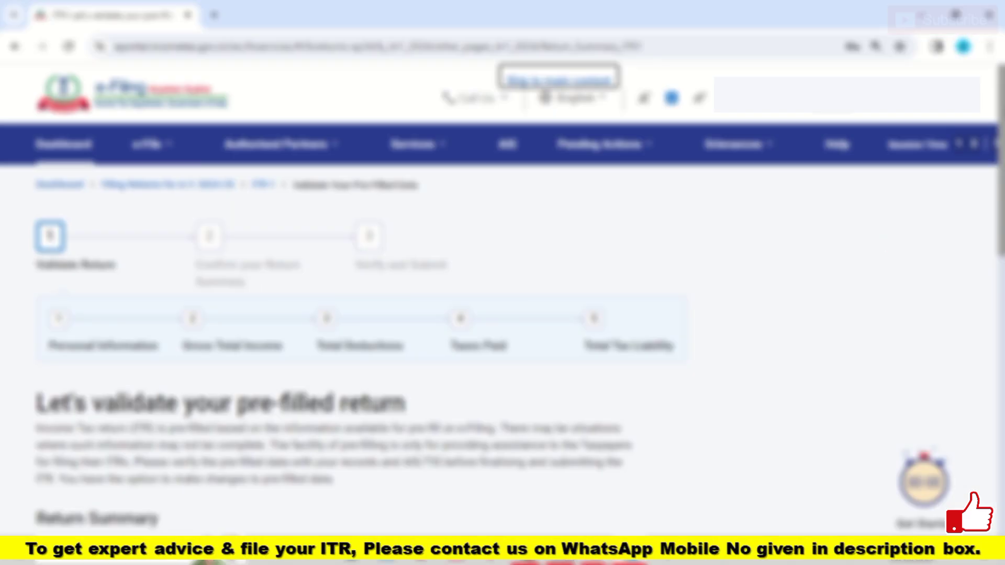
scroll(503, 314, "down", 8)
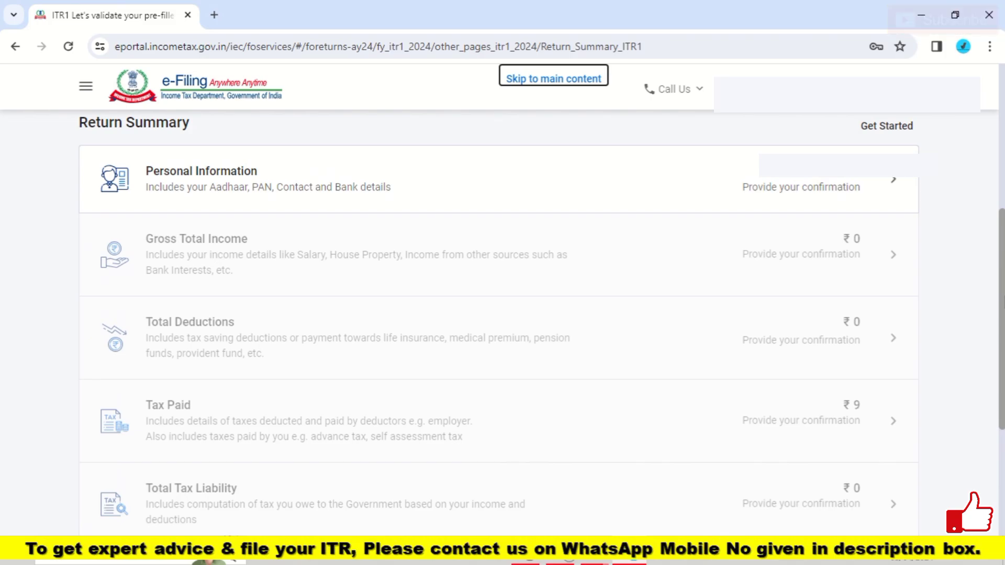
left_click(516, 190)
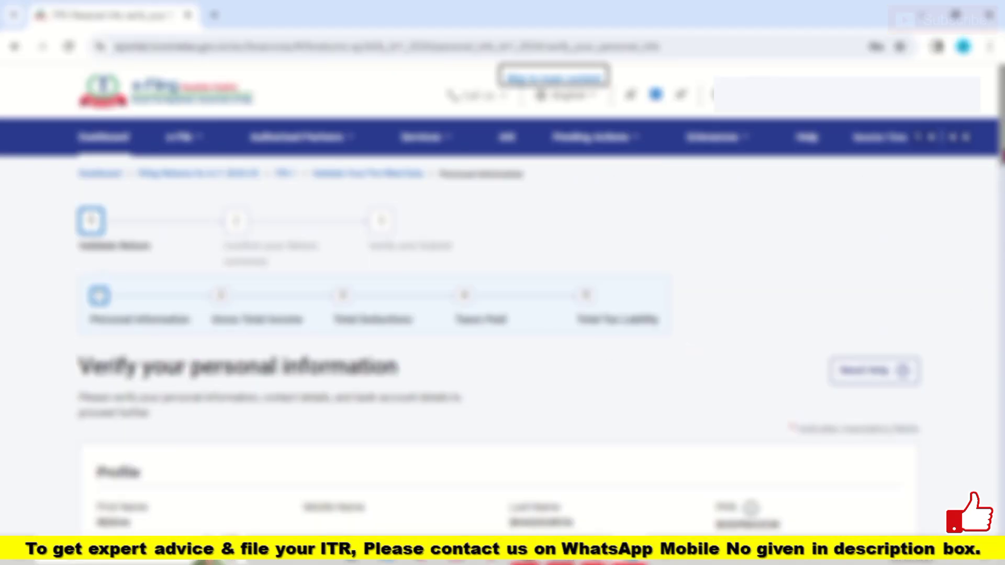
Step: Scroll past the Profile and Contact sections to reach Nature of Employment
scroll(498, 344, "down", 5)
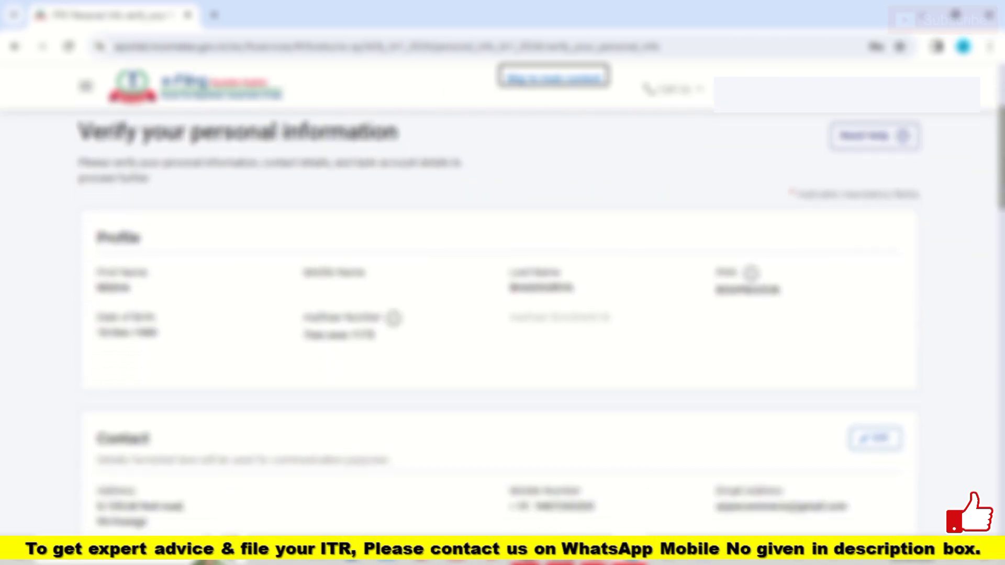
scroll(499, 317, "up", 1)
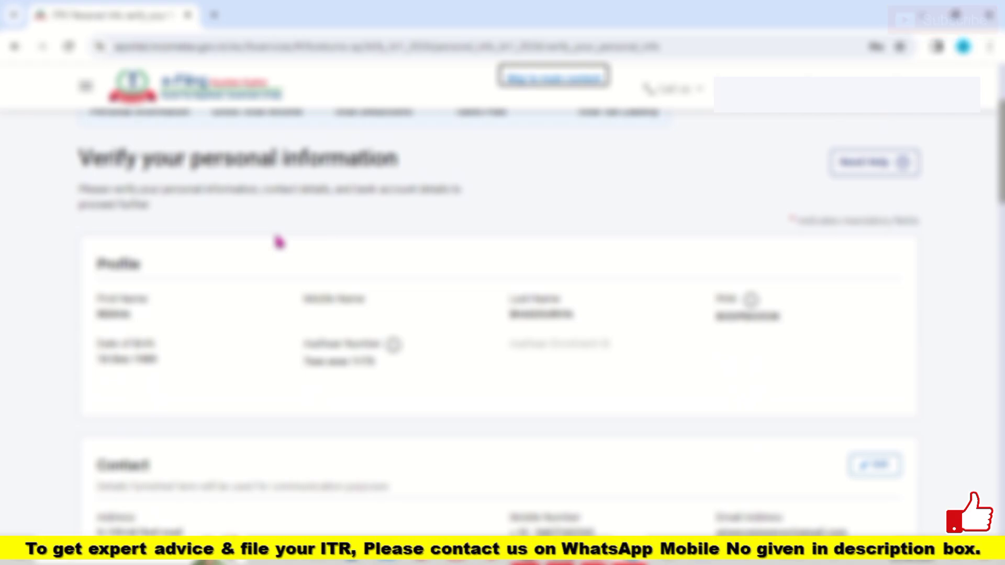
scroll(279, 242, "down", 1)
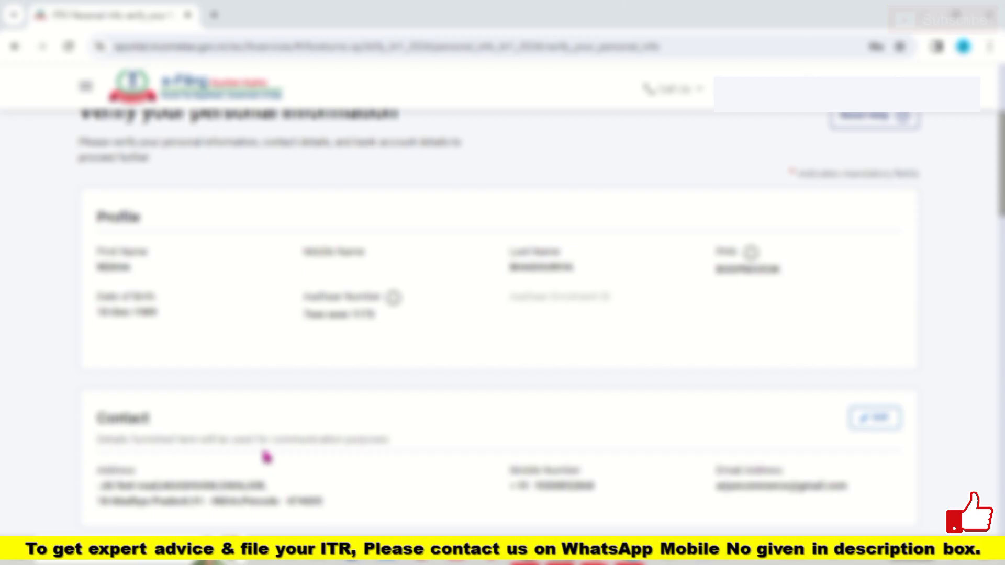
scroll(497, 314, "down", 5)
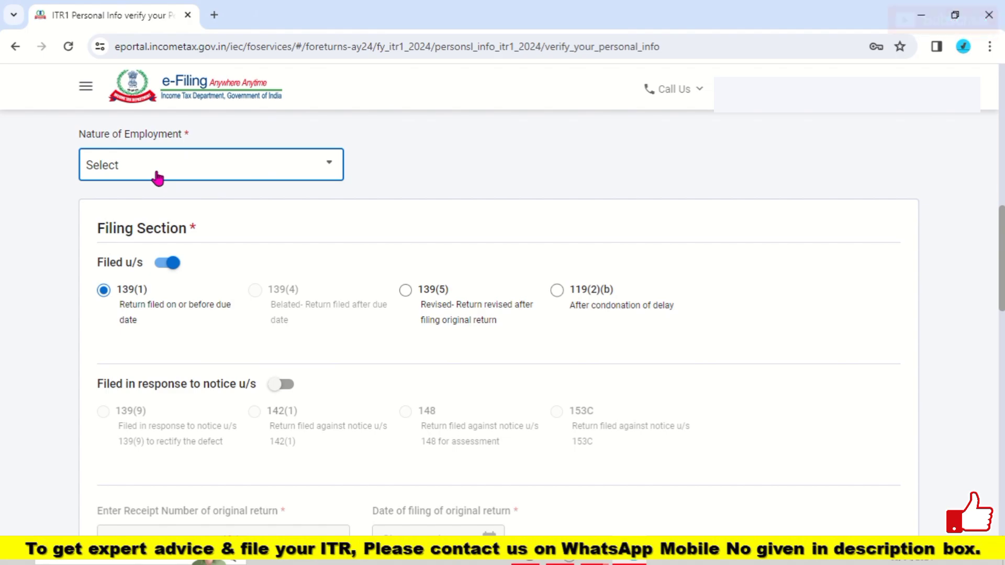
Step: Choose Central Government from the Nature of Employment dropdown options
left_click(185, 178)
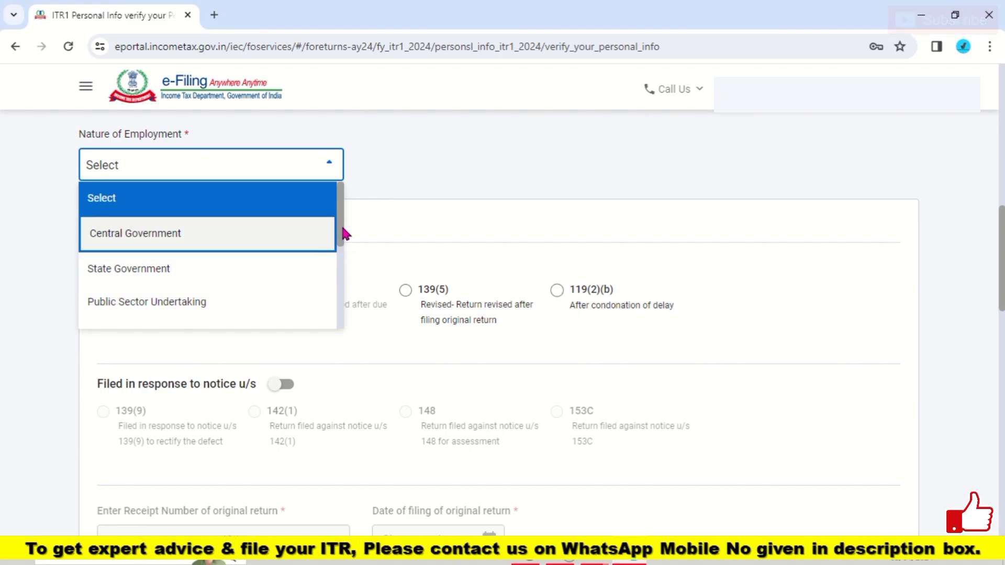
left_click_drag(345, 235, 338, 295)
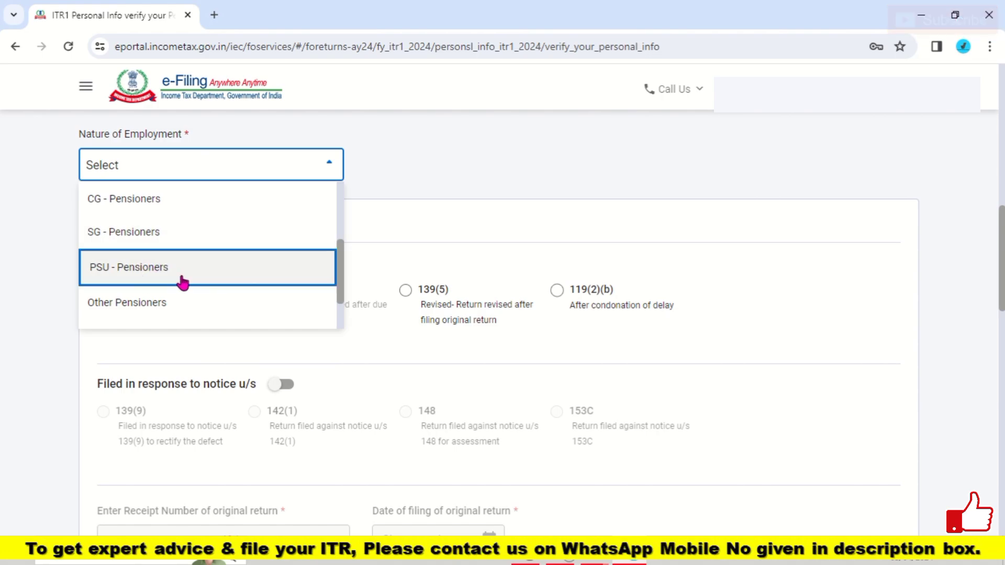
scroll(214, 284, "down", 1)
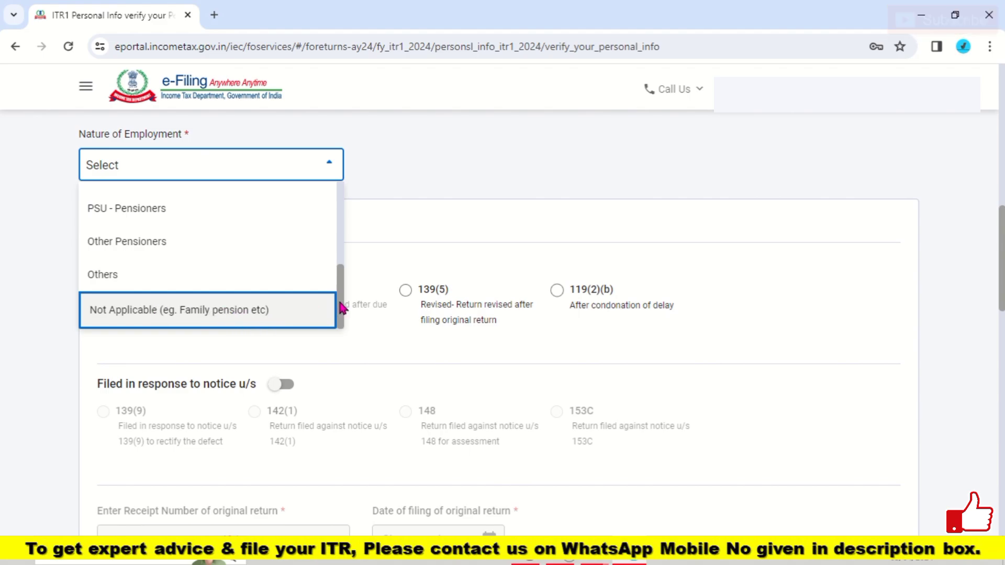
left_click(324, 172)
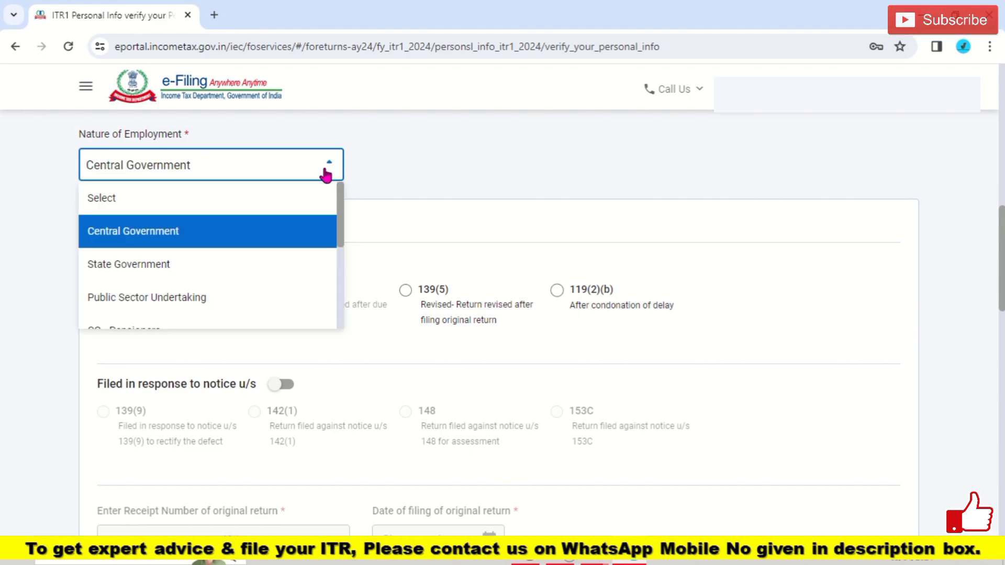
left_click(183, 236)
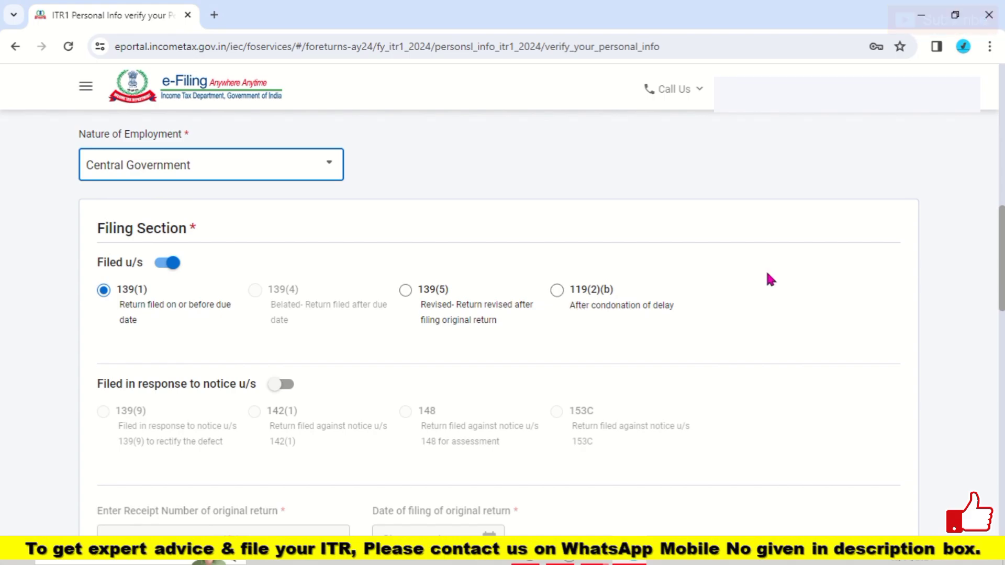
scroll(982, 274, "down", 3)
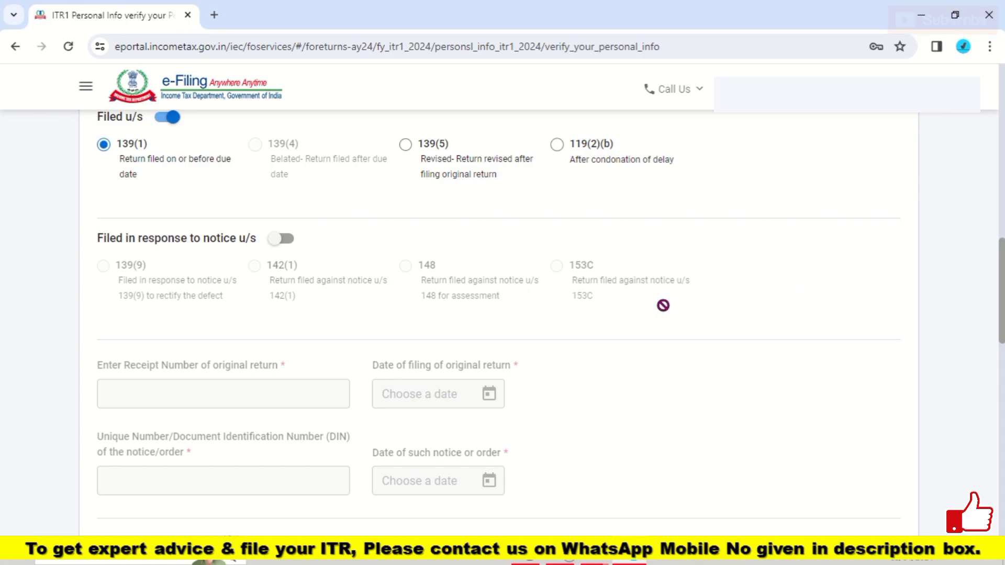
scroll(730, 327, "down", 5)
scroll(503, 314, "down", 2)
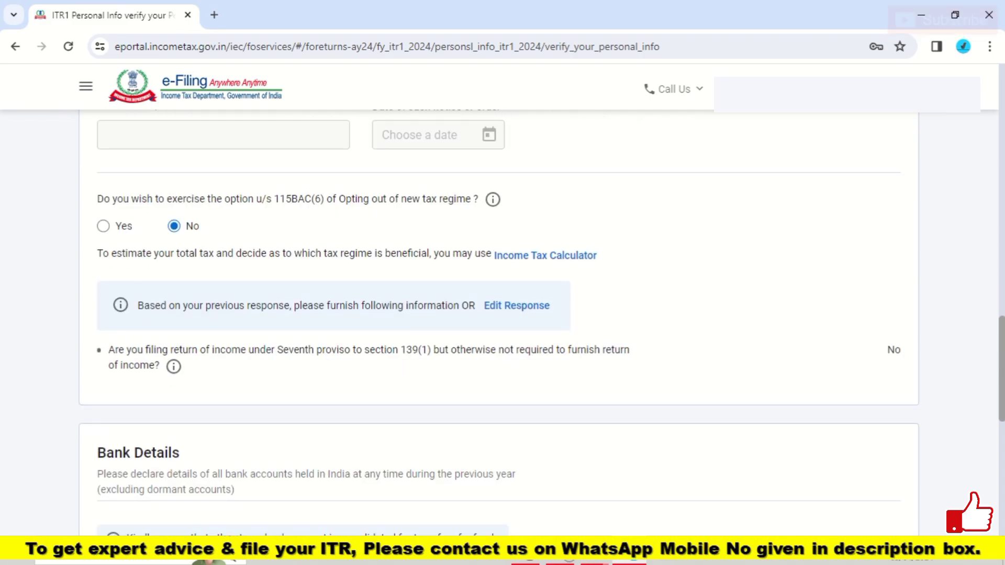
scroll(503, 314, "up", 4)
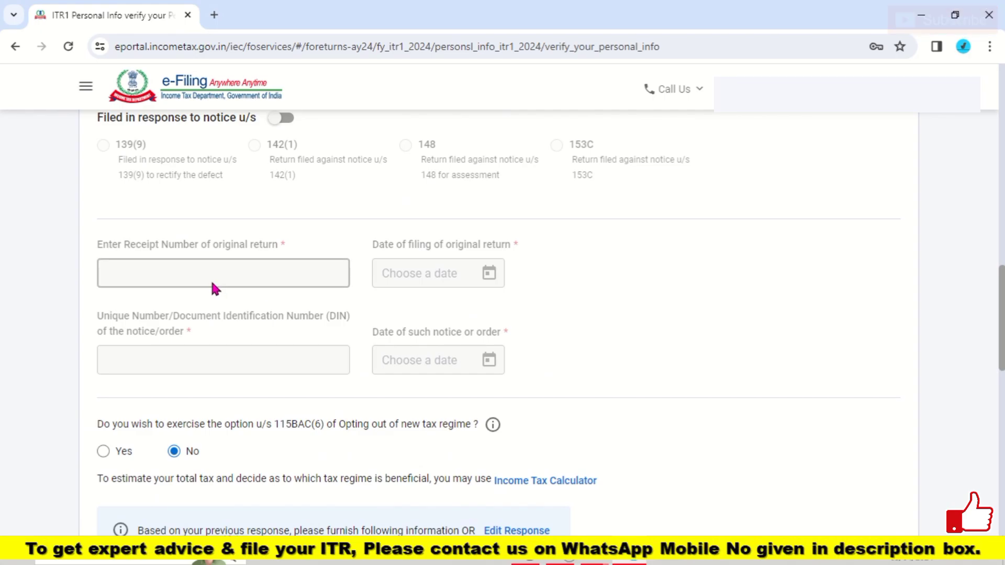
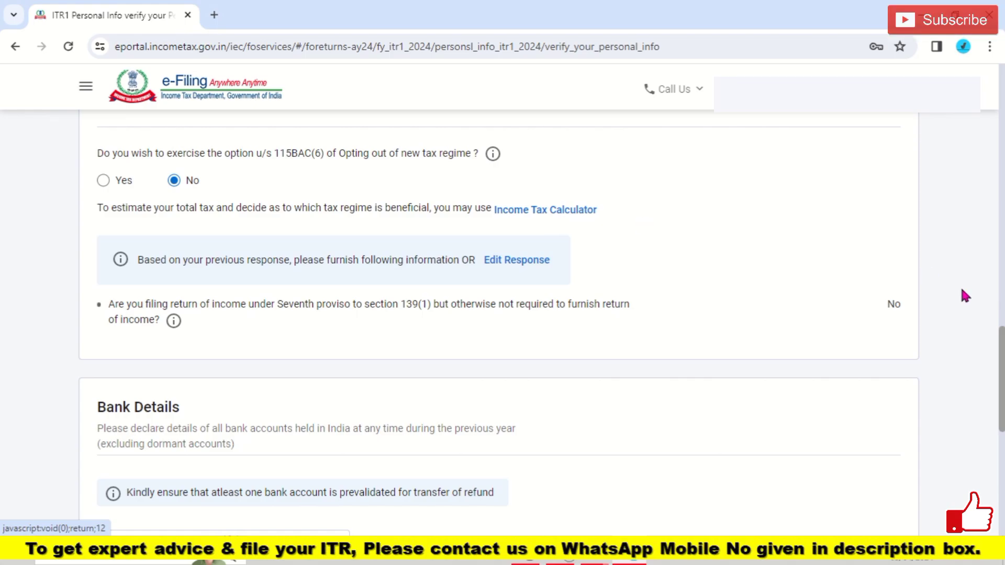
scroll(965, 292, "down", 5)
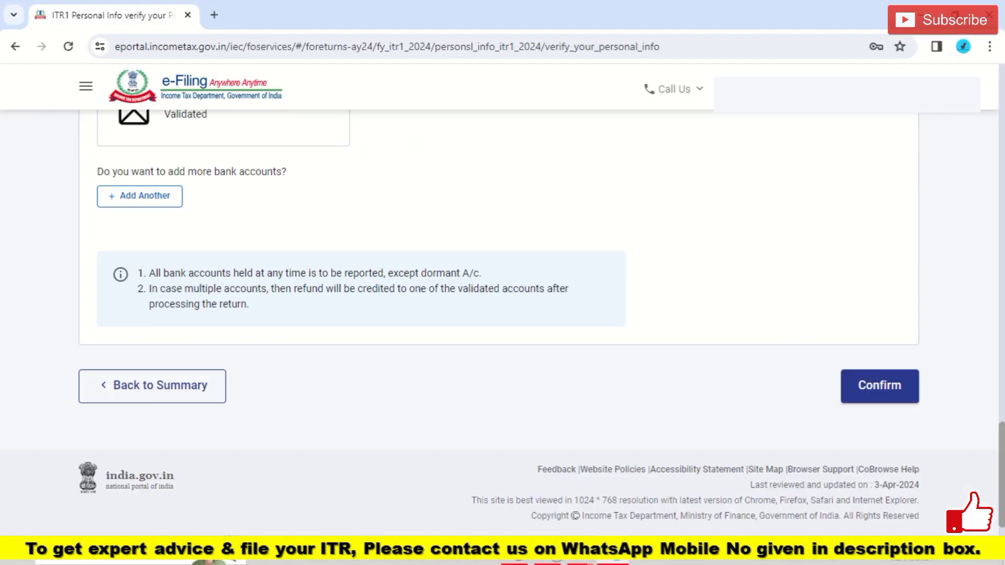
scroll(900, 430, "down", 3)
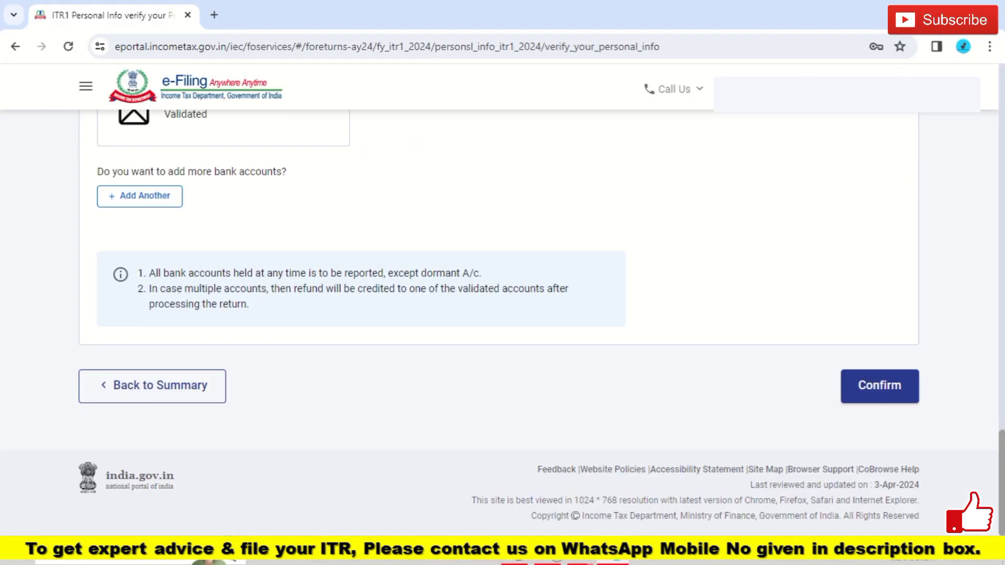
Step: Confirm the Personal Information details, then go to Gross Total Income on the Return Summary
left_click(894, 400)
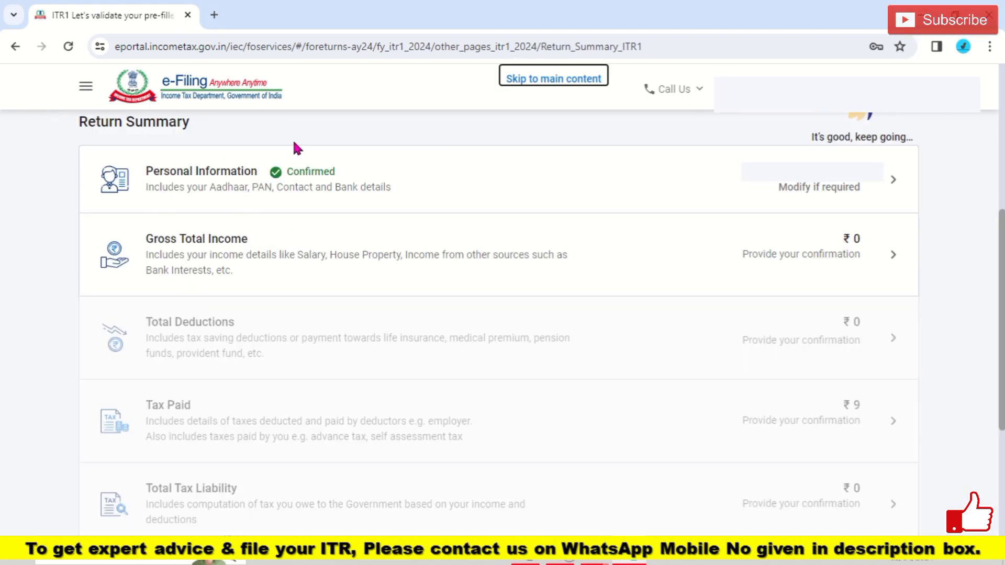
left_click(232, 264)
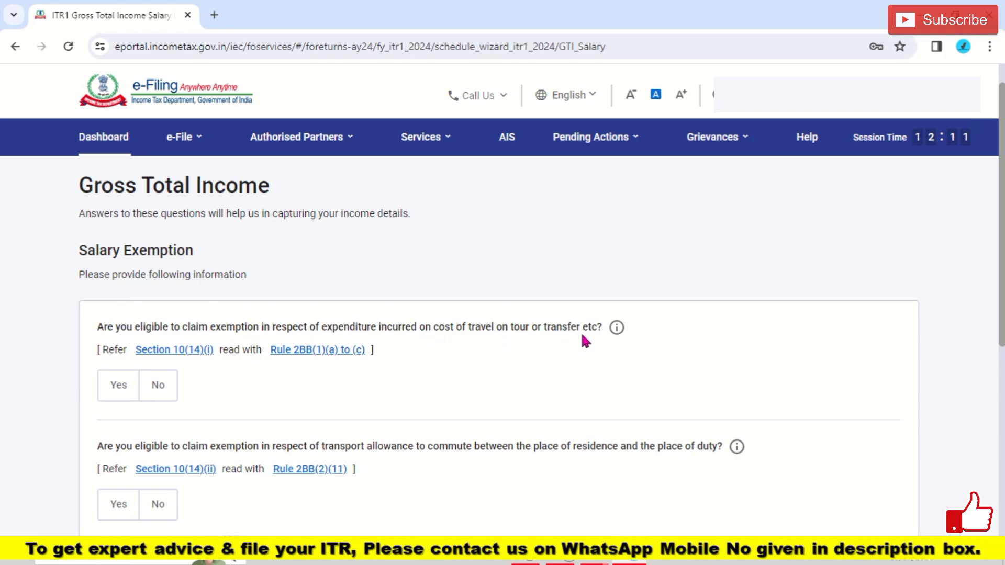
Step: Answer No to the tour/transfer travel and transport allowance exemptions, and Yes to other salary exemptions
scroll(555, 288, "down", 2)
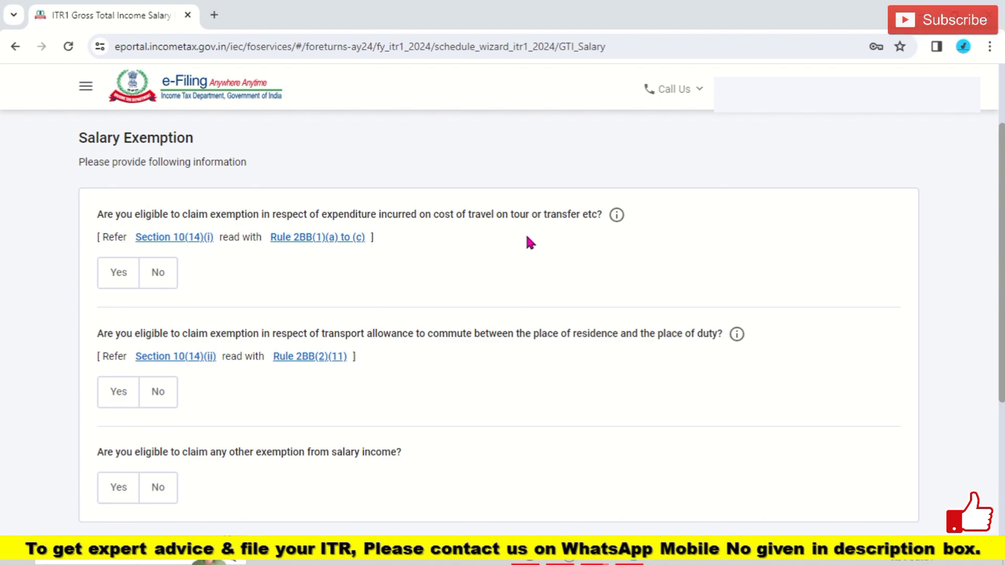
left_click(159, 273)
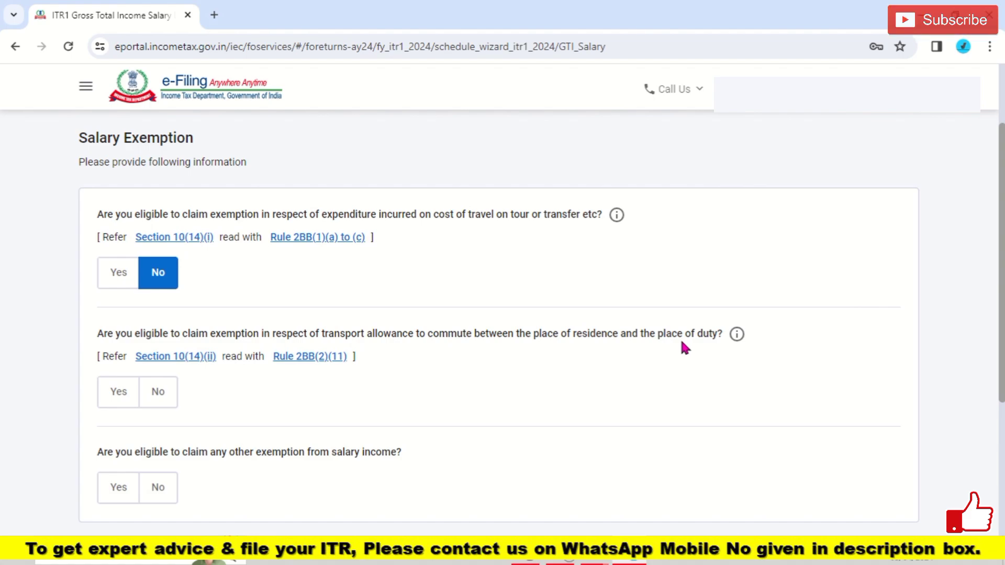
left_click(159, 393)
scroll(424, 369, "down", 2)
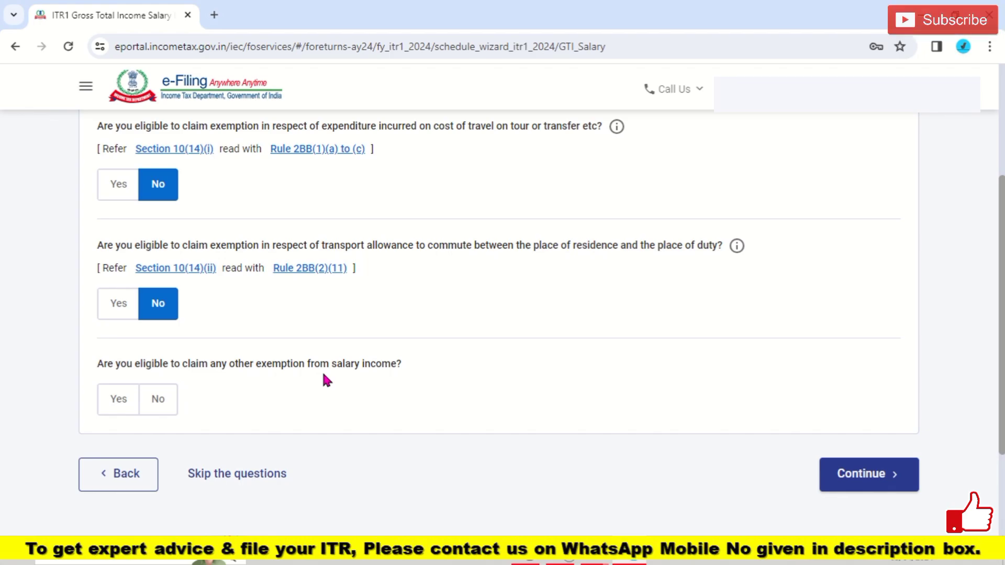
left_click(126, 413)
scroll(812, 375, "down", 5)
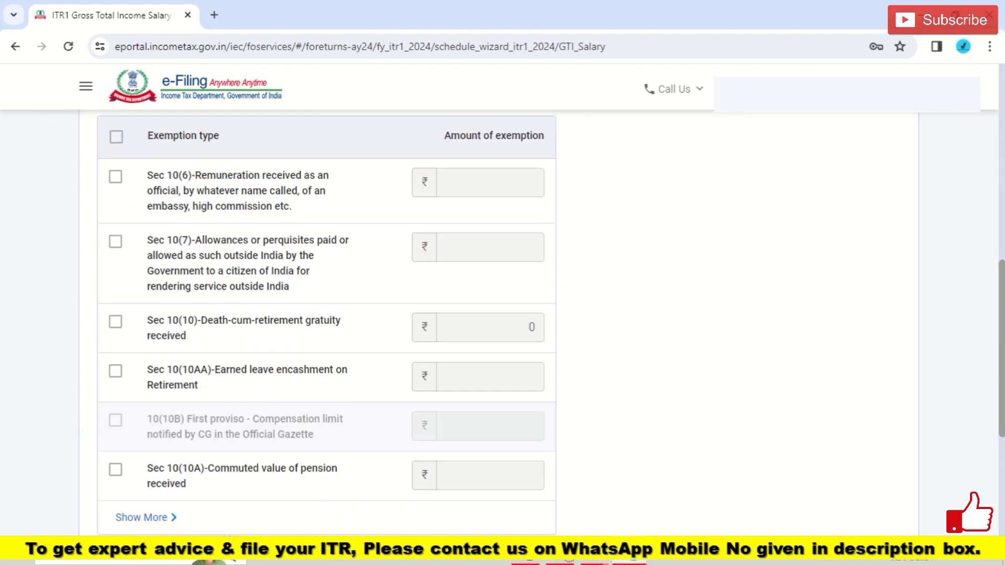
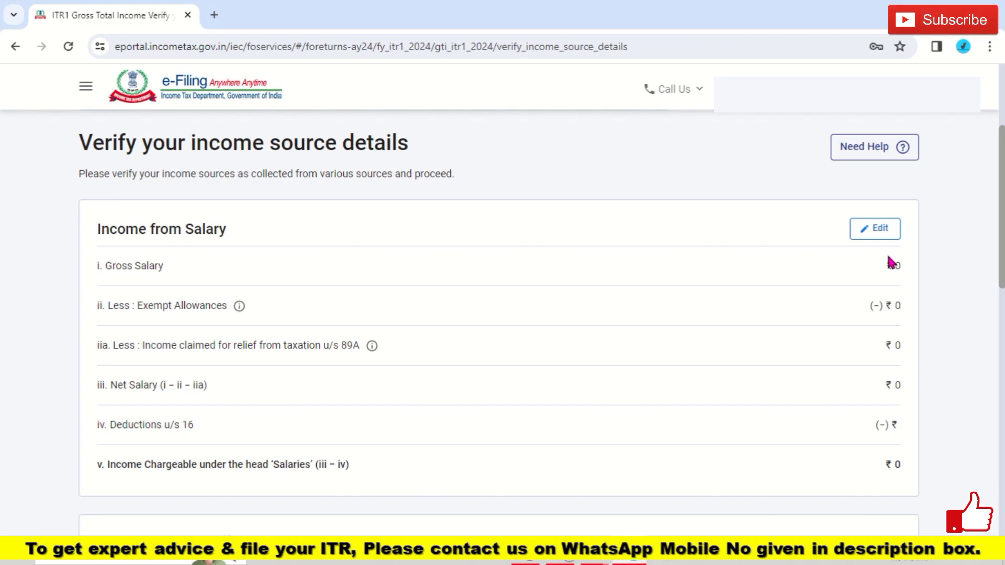
Step: Open the Income from Salary card for editing from the income source verification page
left_click(879, 238)
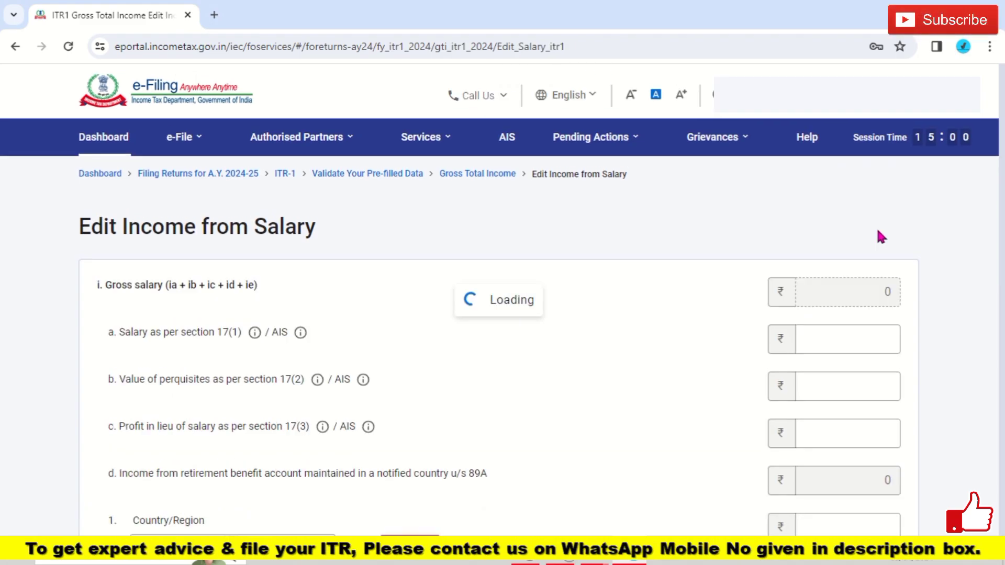
Step: Enter 745200 as salary under section 17(1) and save, leaving net salary after the 50,000 standard deduction
scroll(229, 199, "down", 1)
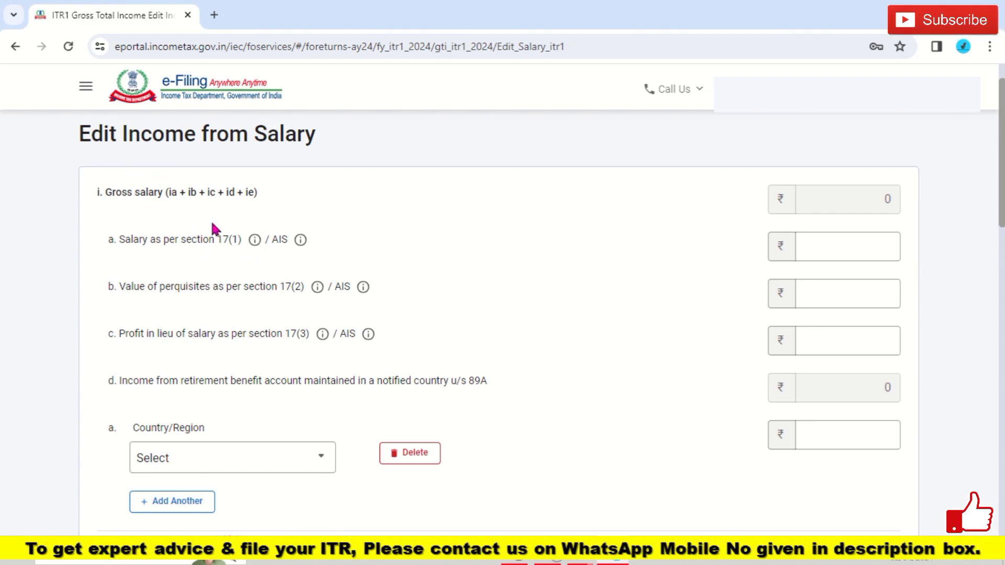
left_click(262, 249)
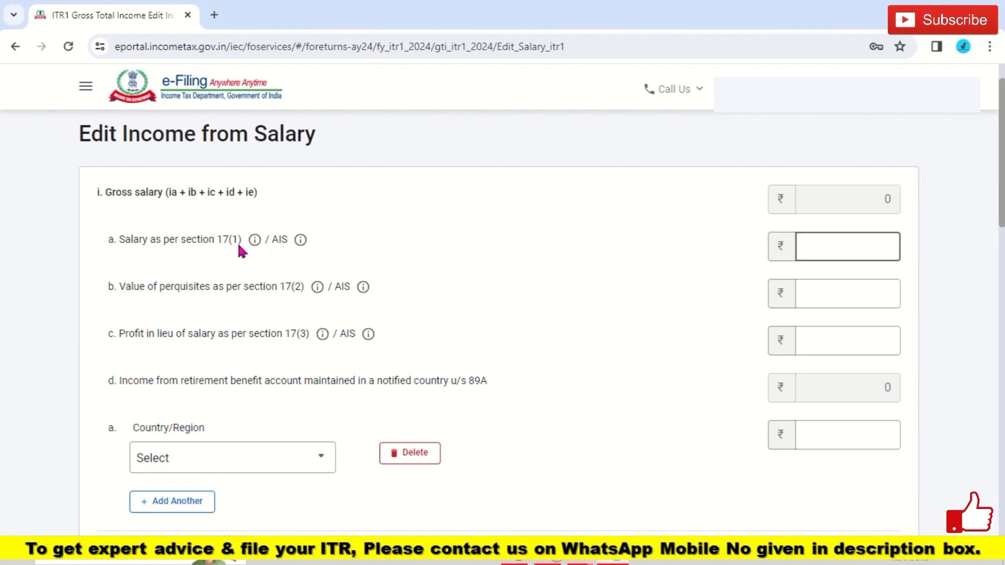
left_click(816, 251)
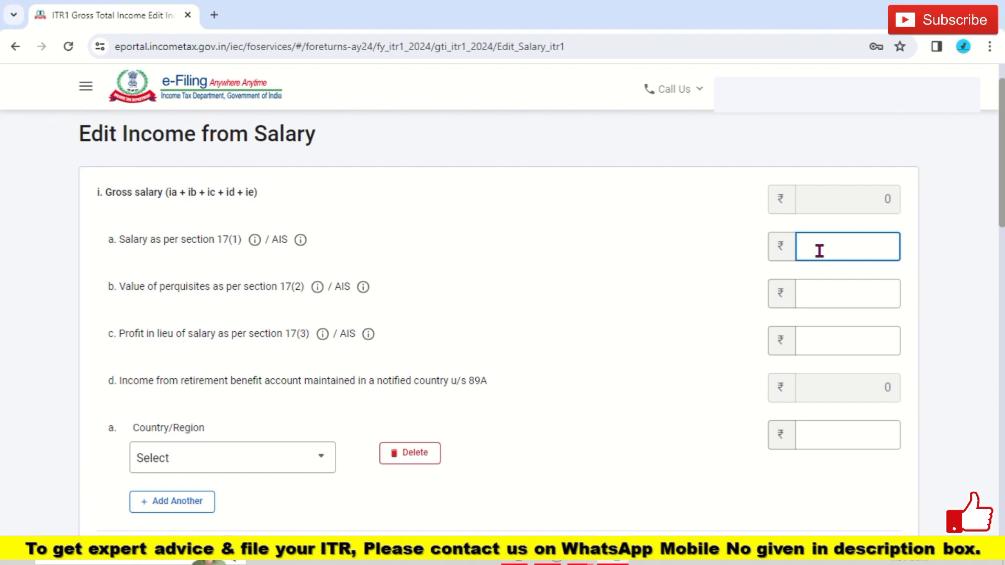
type("745200")
left_click(828, 290)
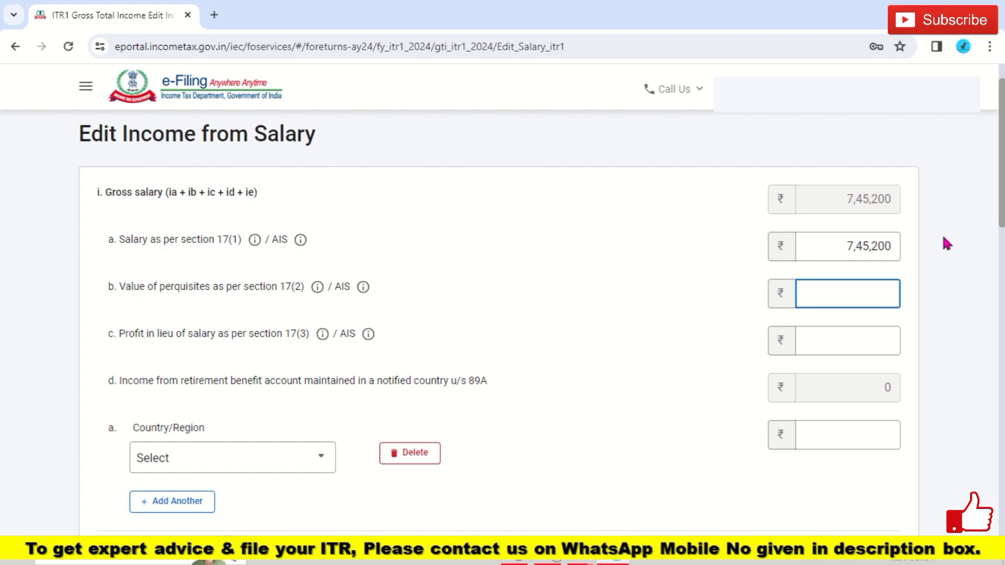
scroll(586, 317, "down", 5)
scroll(551, 336, "down", 3)
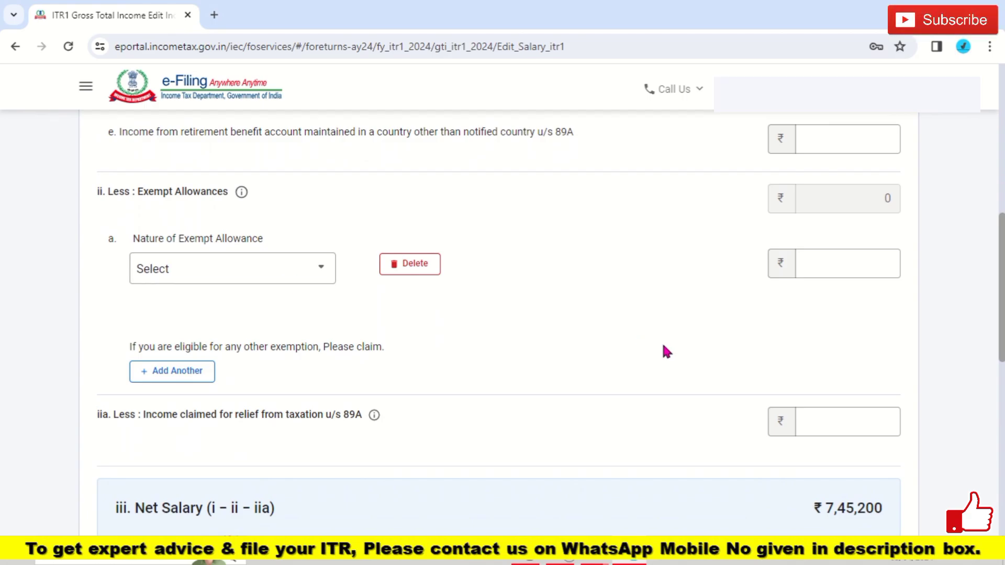
scroll(149, 203, "down", 4)
left_click(325, 195)
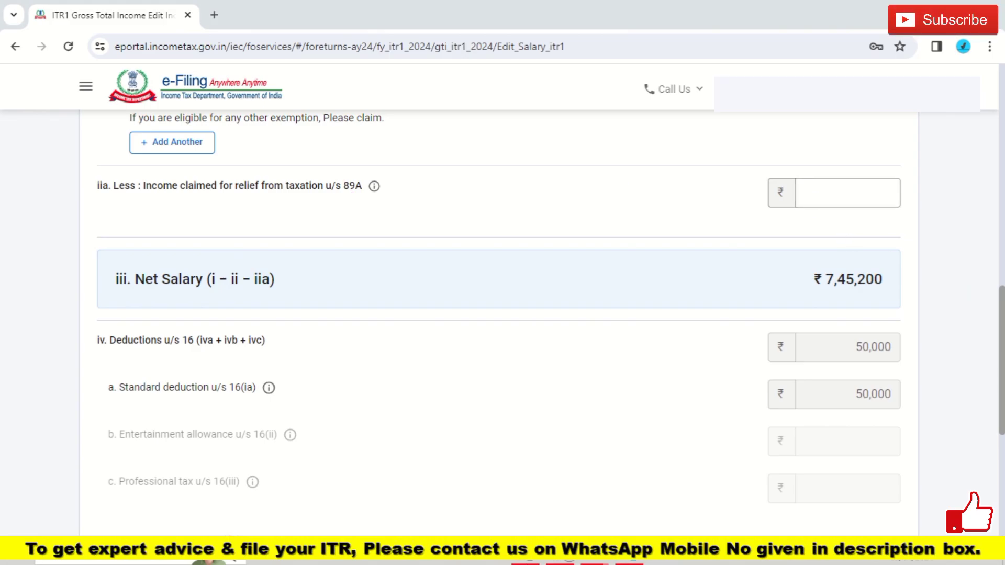
scroll(499, 315, "down", 2)
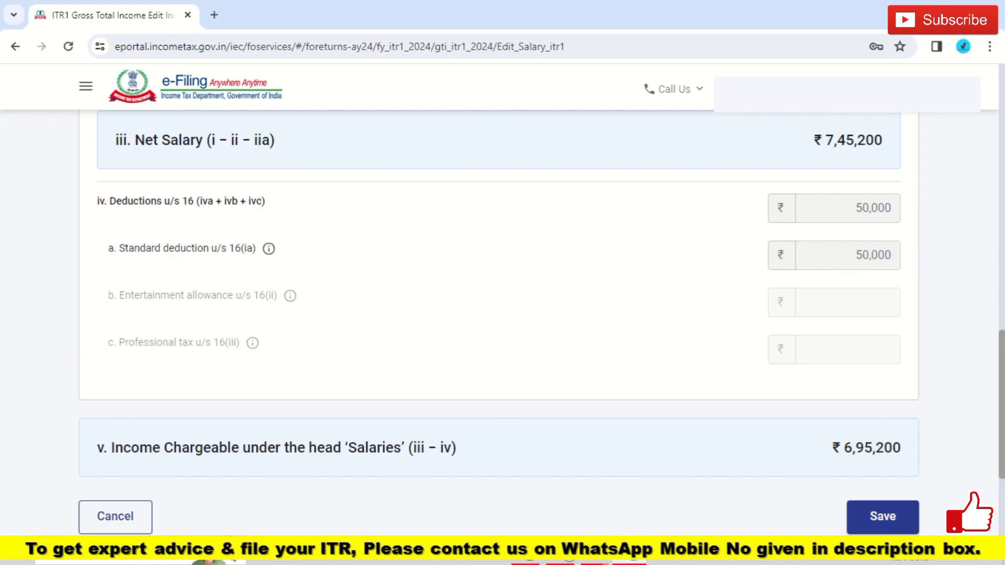
scroll(991, 428, "down", 3)
left_click(892, 341)
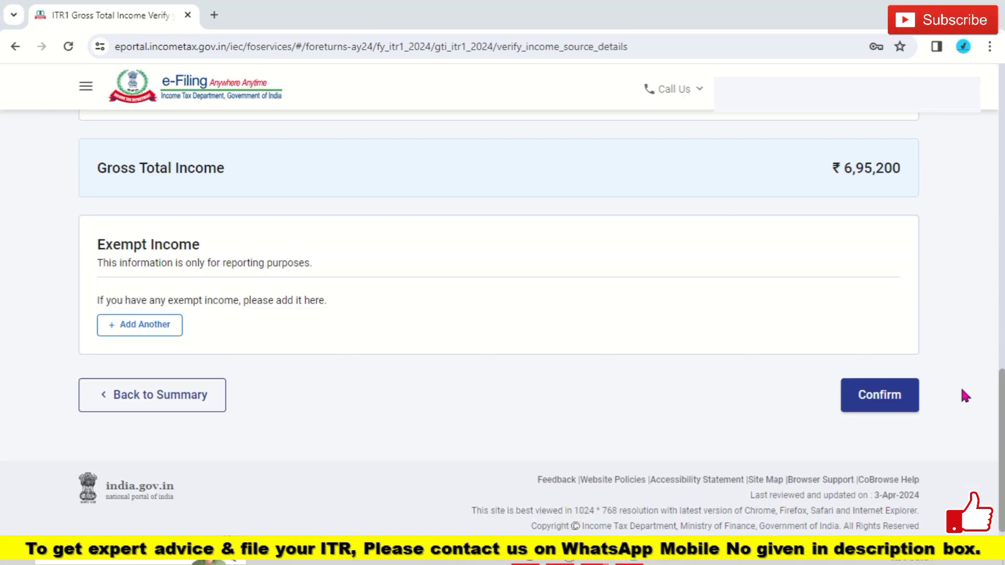
Step: Confirm Gross Total Income of ₹6,95,200, then answer No to the 80CCD(2) employer pension question
left_click(897, 401)
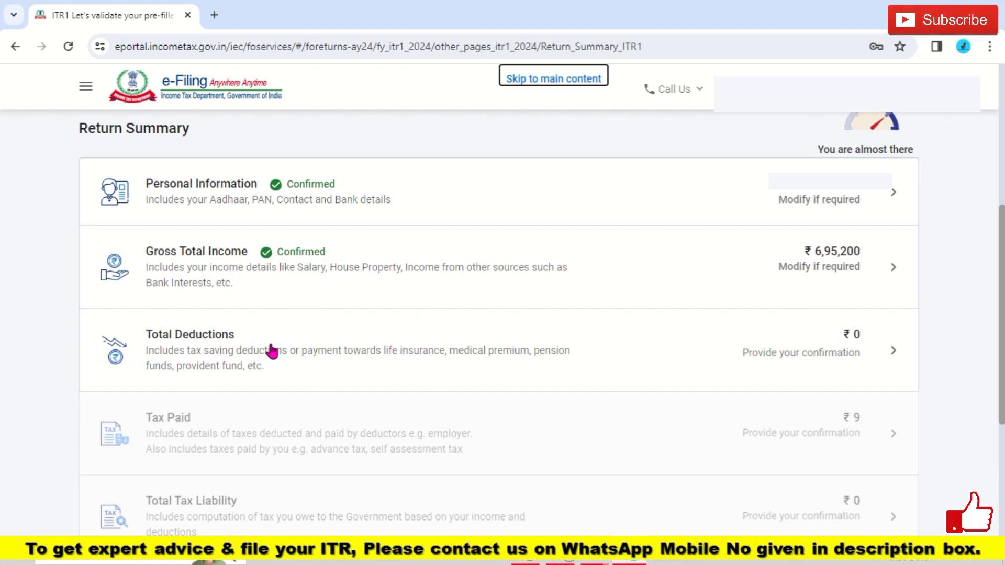
left_click(271, 351)
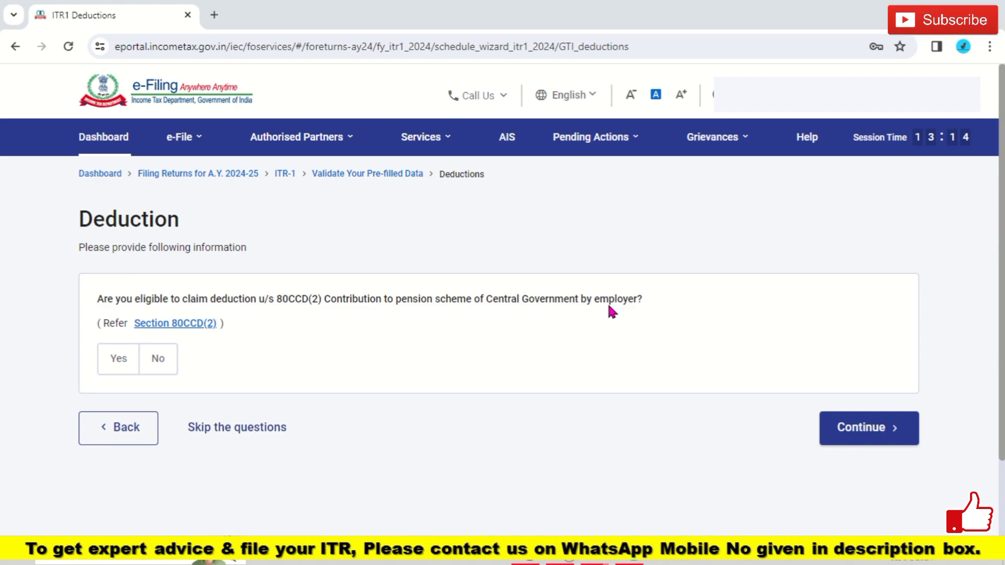
left_click(157, 361)
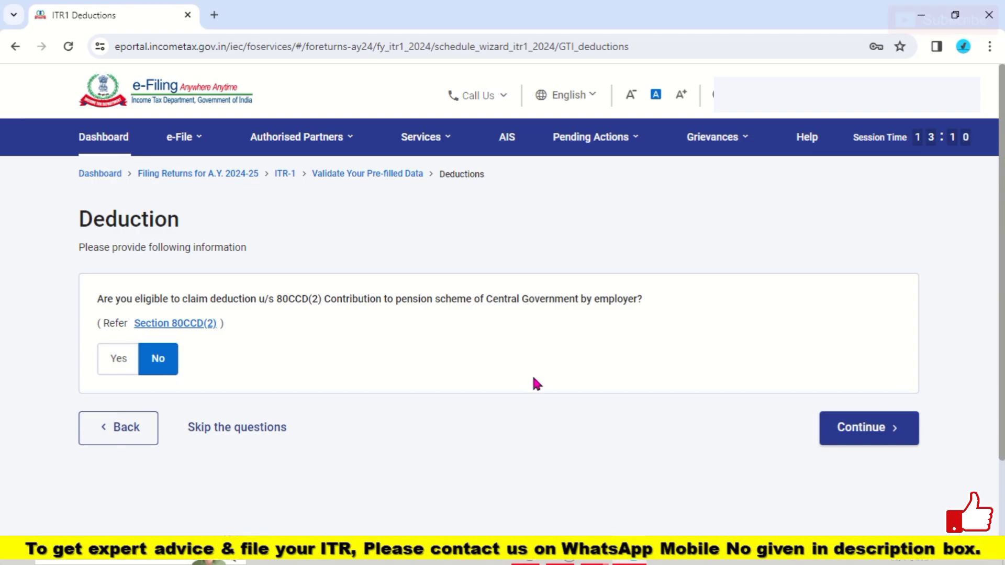
left_click(882, 433)
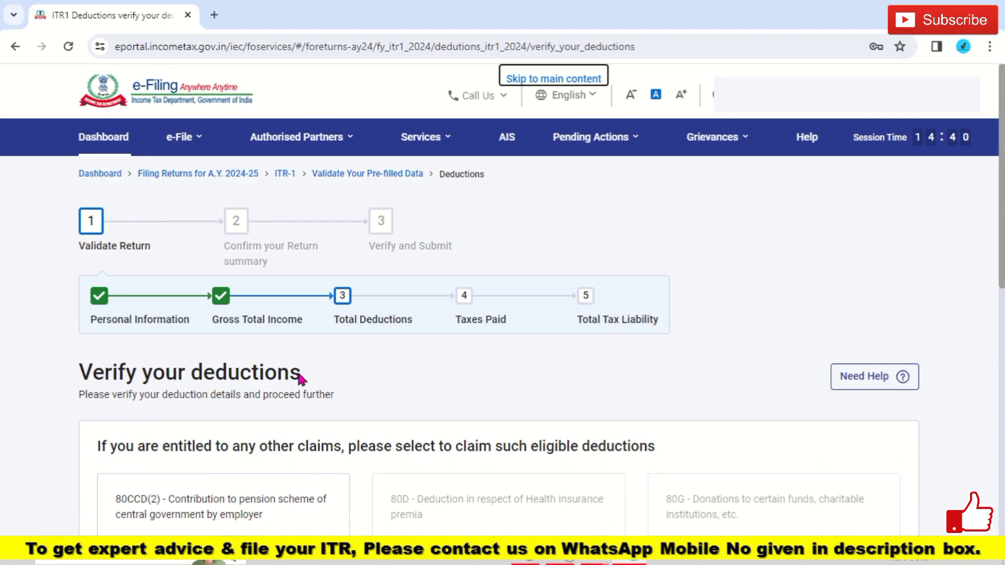
Step: Review the full list of available deductions and confirm ₹0 total deductions without claiming any
scroll(1002, 200, "down", 8)
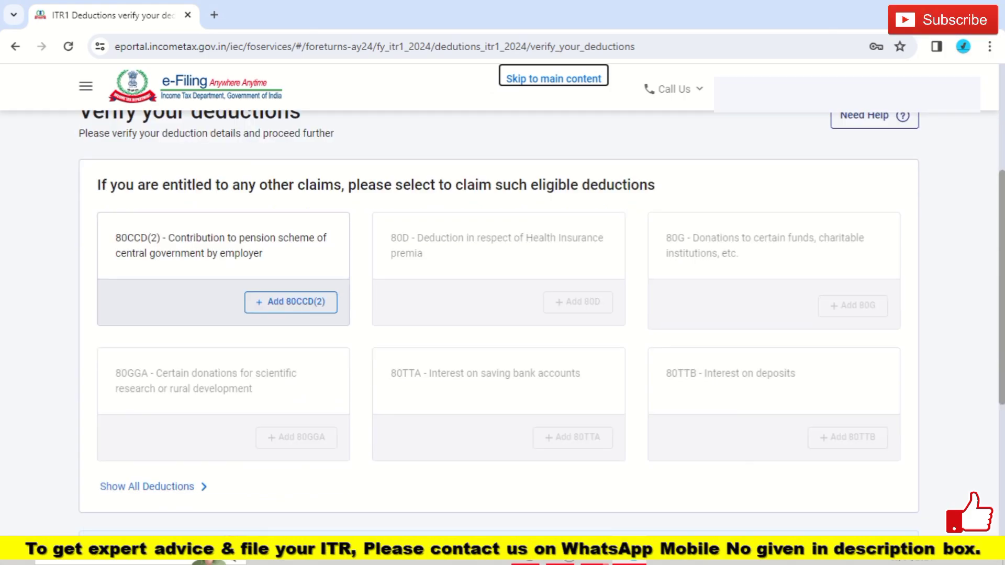
scroll(1001, 209, "down", 1)
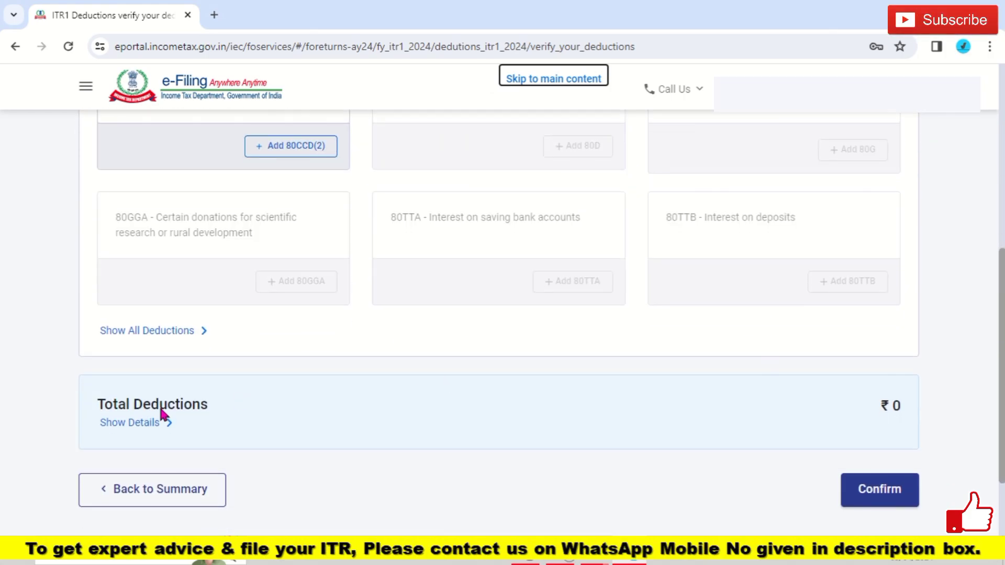
scroll(1002, 432, "up", 3)
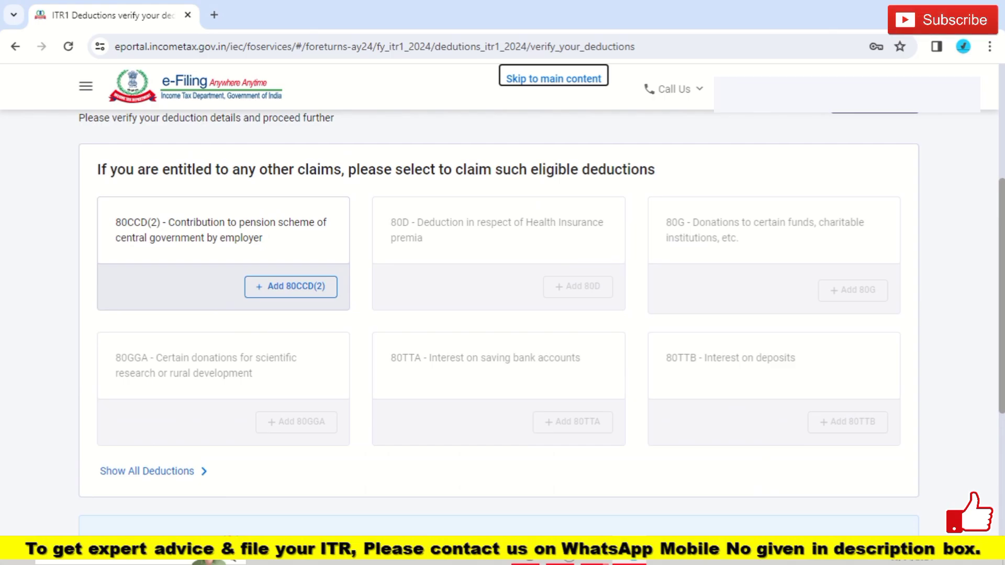
left_click(173, 472)
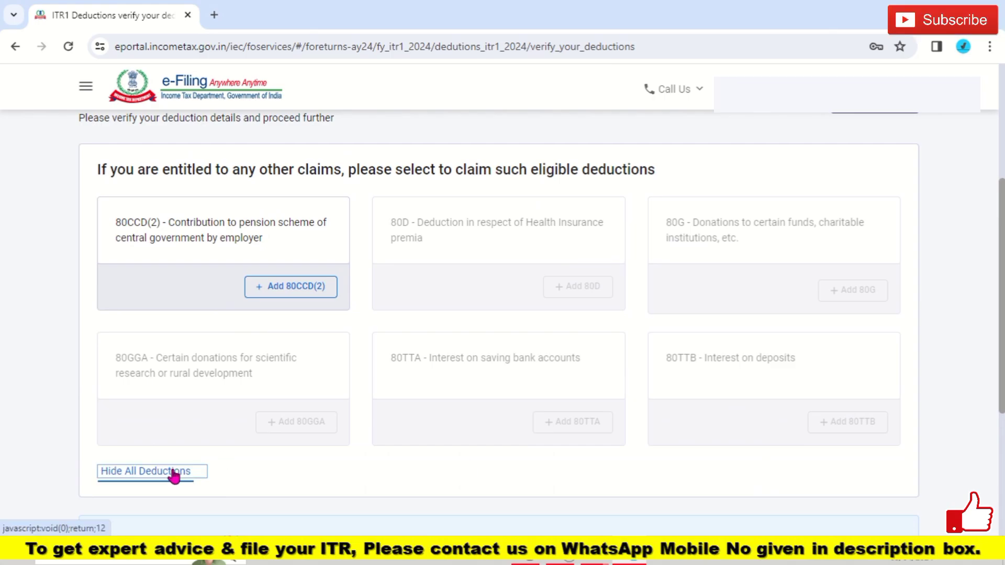
scroll(499, 322, "down", 5)
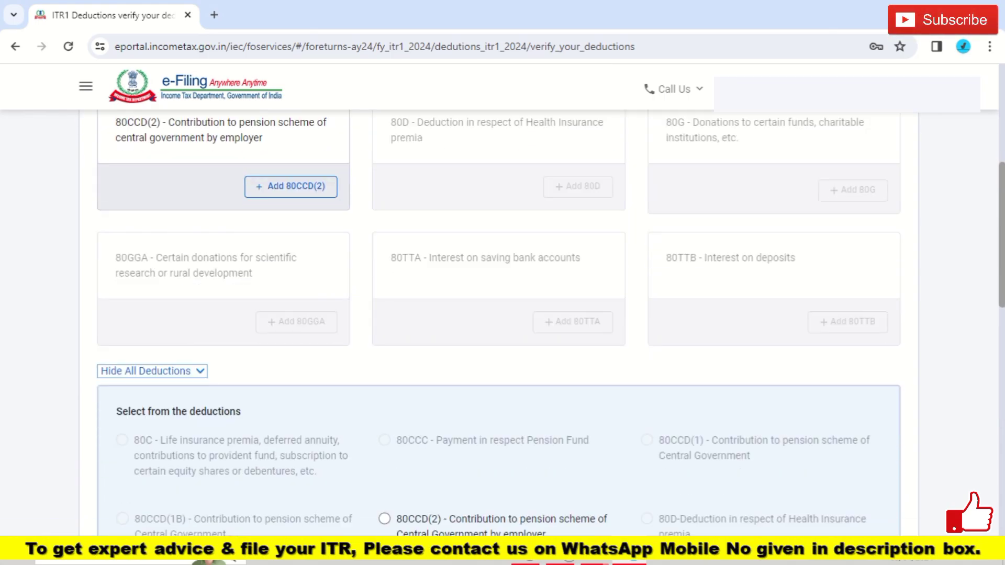
scroll(499, 322, "down", 1)
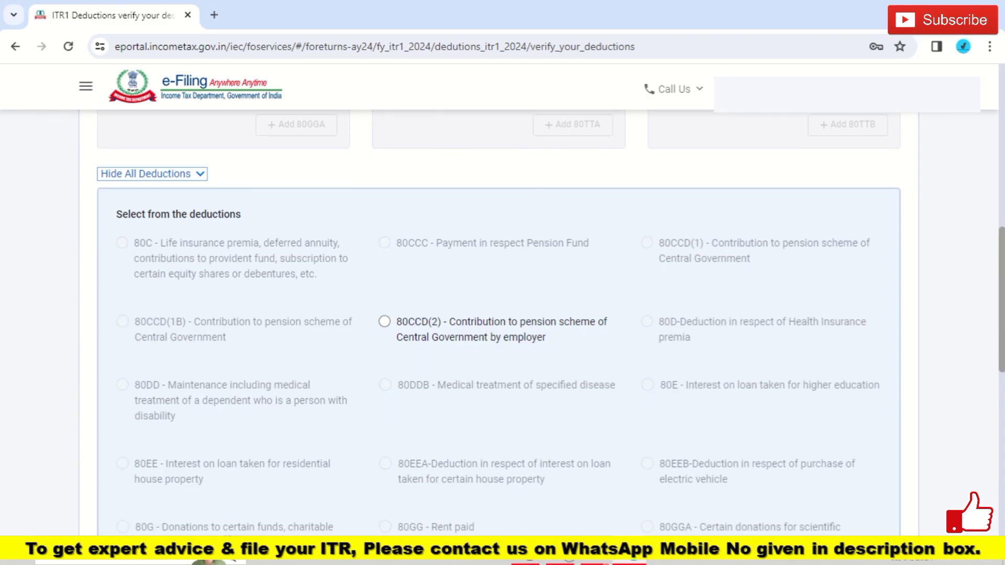
scroll(500, 322, "down", 4)
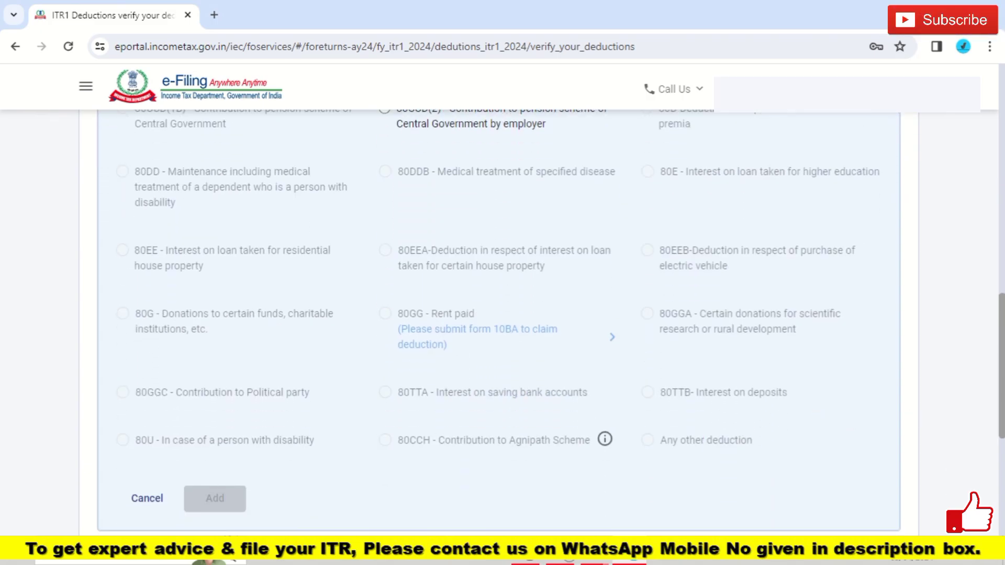
scroll(819, 417, "up", 1)
scroll(499, 322, "up", 2)
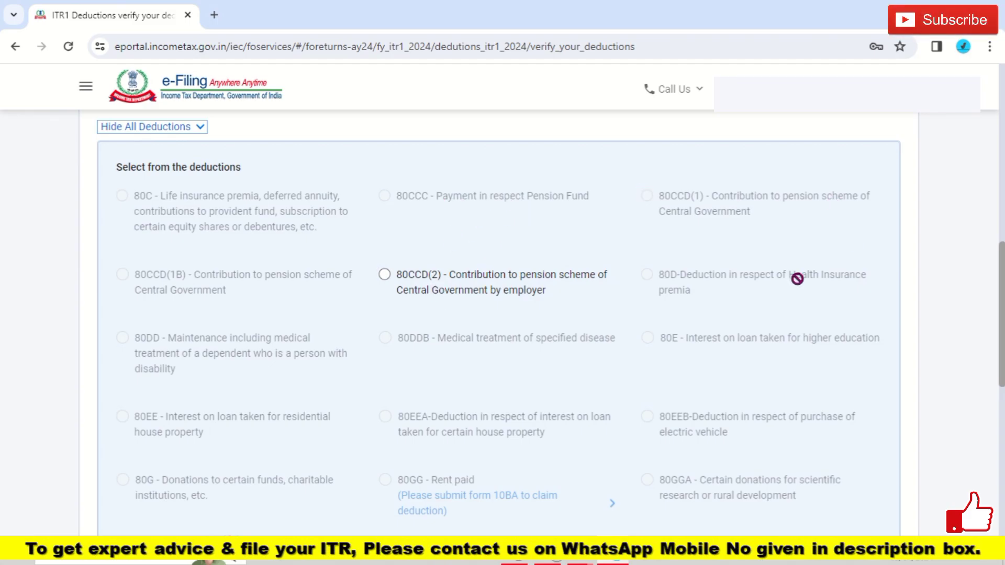
scroll(819, 294, "down", 4)
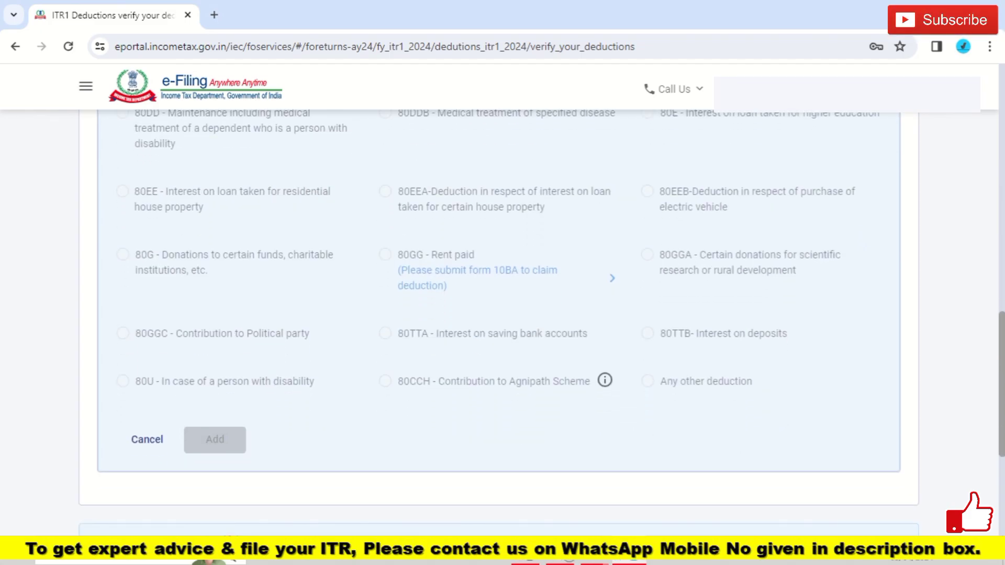
scroll(889, 404, "down", 5)
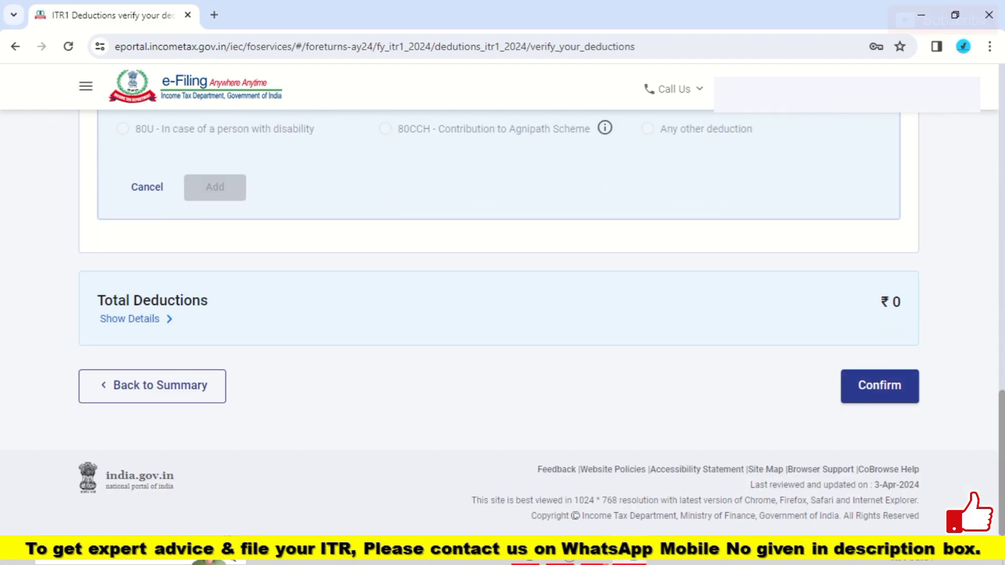
left_click(889, 403)
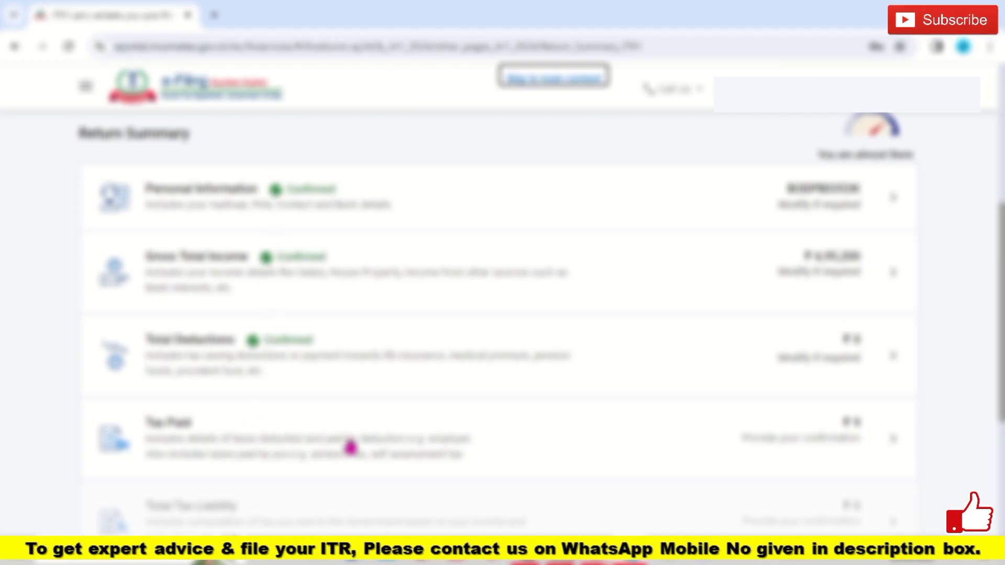
Step: Open the Tax Paid details and confirm ₹9 total taxes paid
left_click(451, 442)
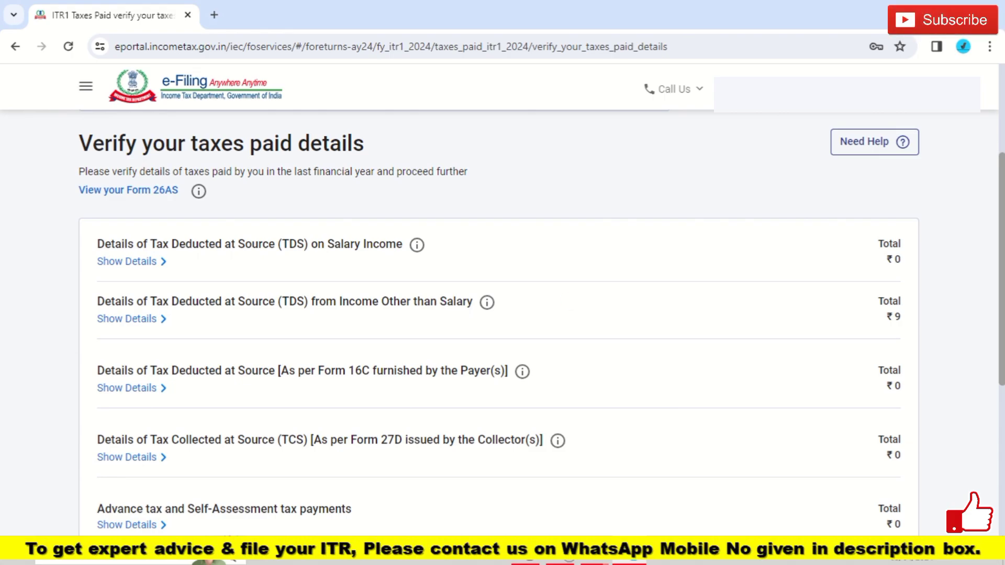
scroll(503, 314, "down", 5)
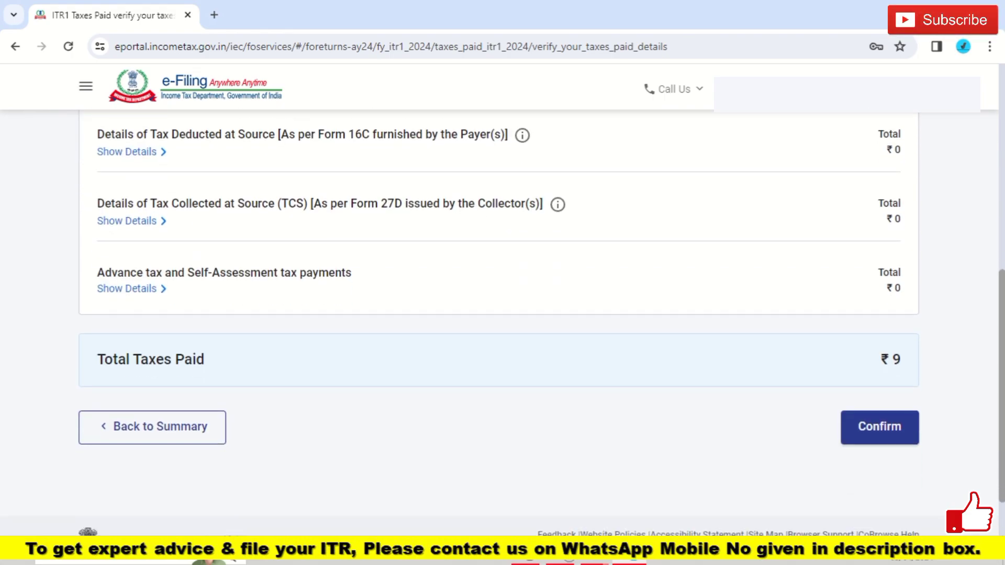
left_click(879, 436)
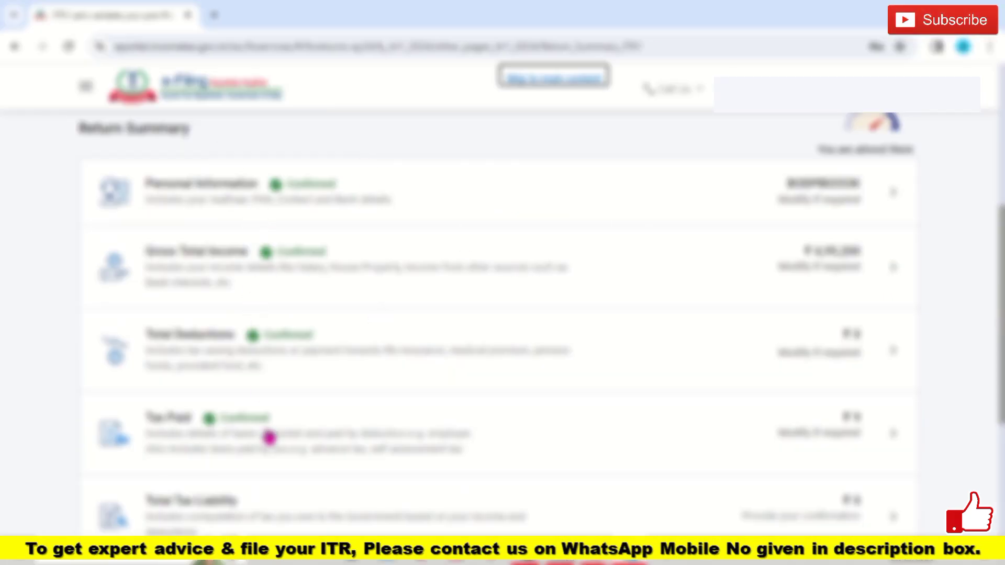
scroll(1001, 335, "down", 2)
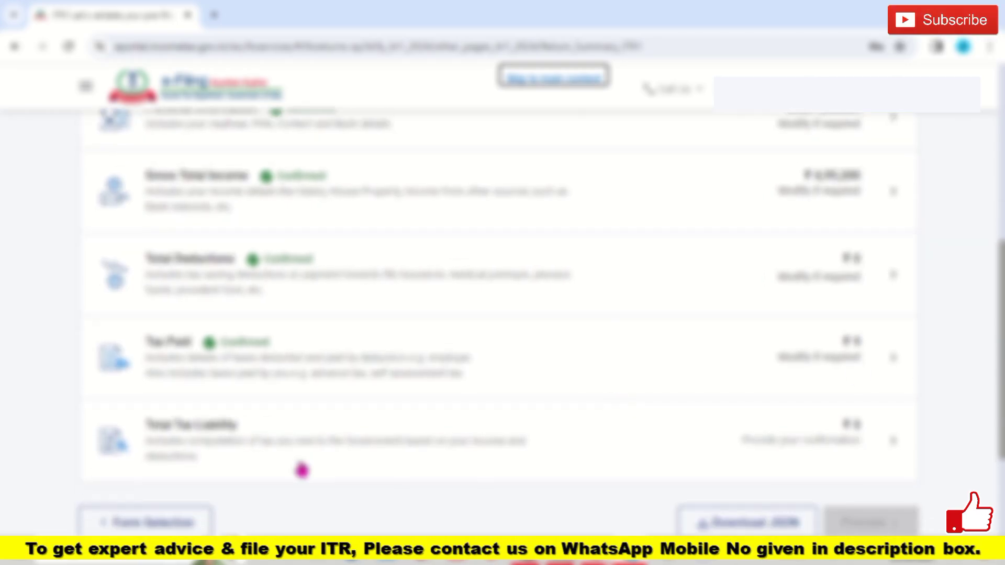
Step: Show the slab-wise calculation of ₹24,520 tax, offset fully by the 87A rebate to ₹0
left_click(316, 463)
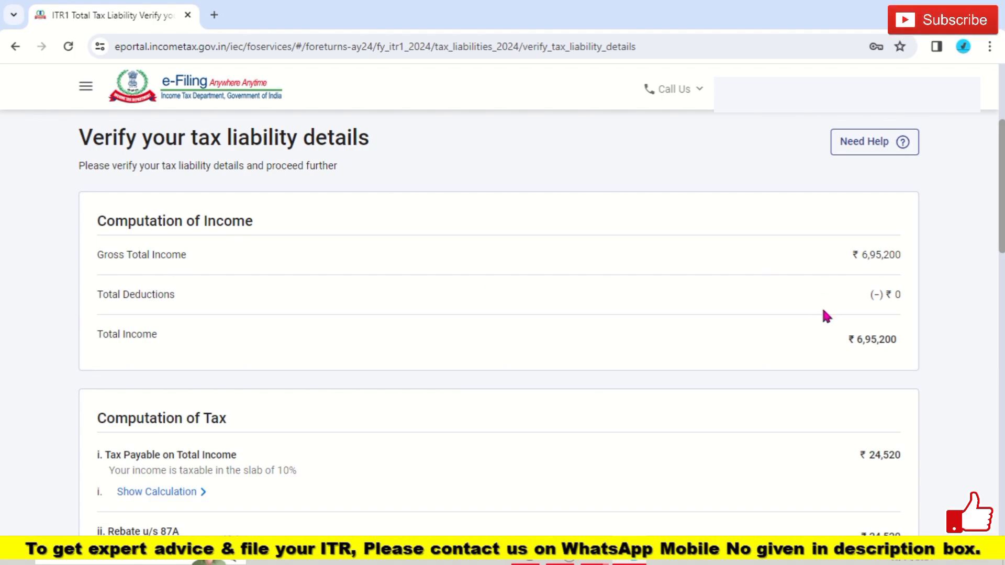
scroll(498, 324, "down", 3)
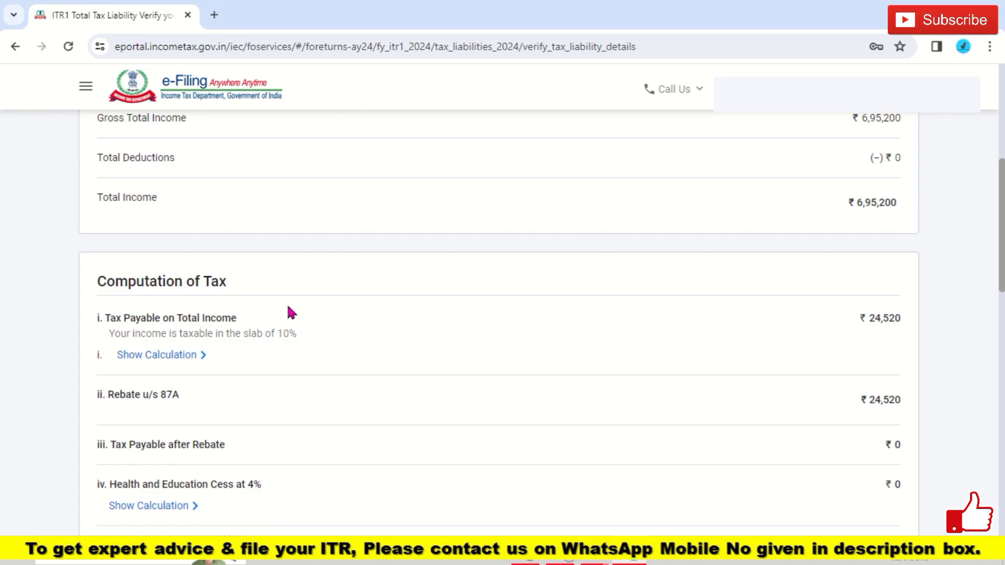
left_click(195, 362)
scroll(117, 246, "down", 3)
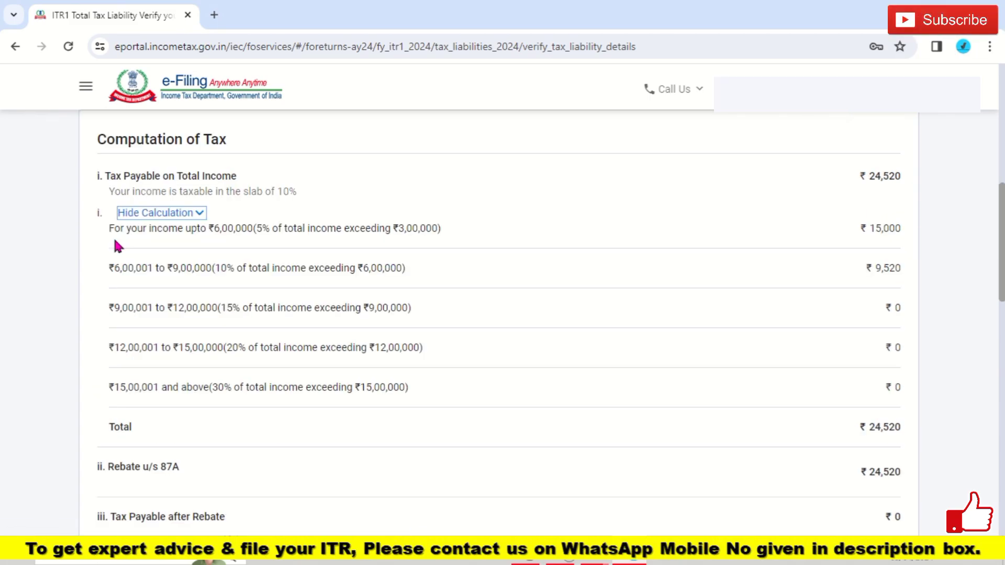
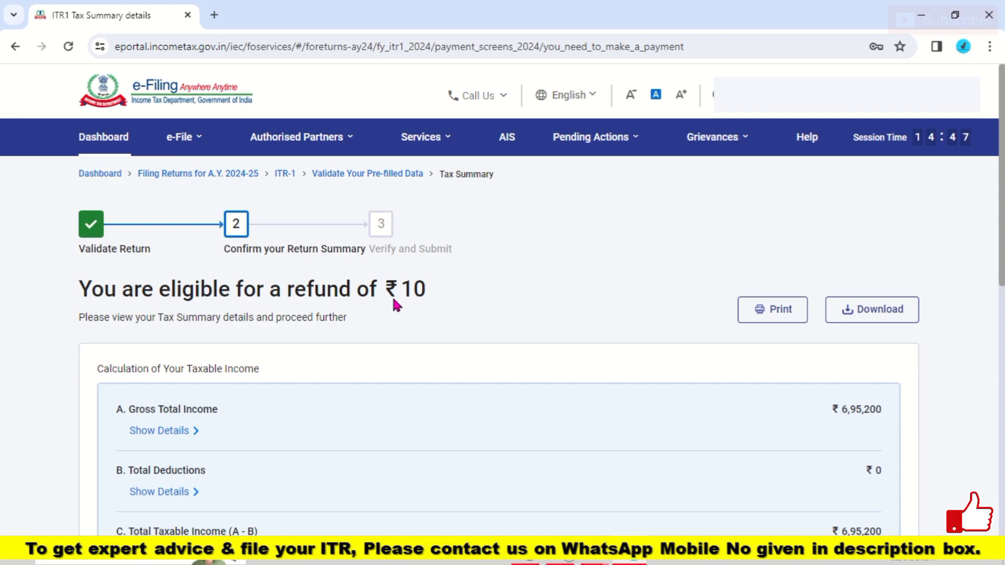
Step: Go from the bottom of the Tax Summary to the return preview
scroll(397, 305, "down", 3)
scroll(396, 305, "down", 5)
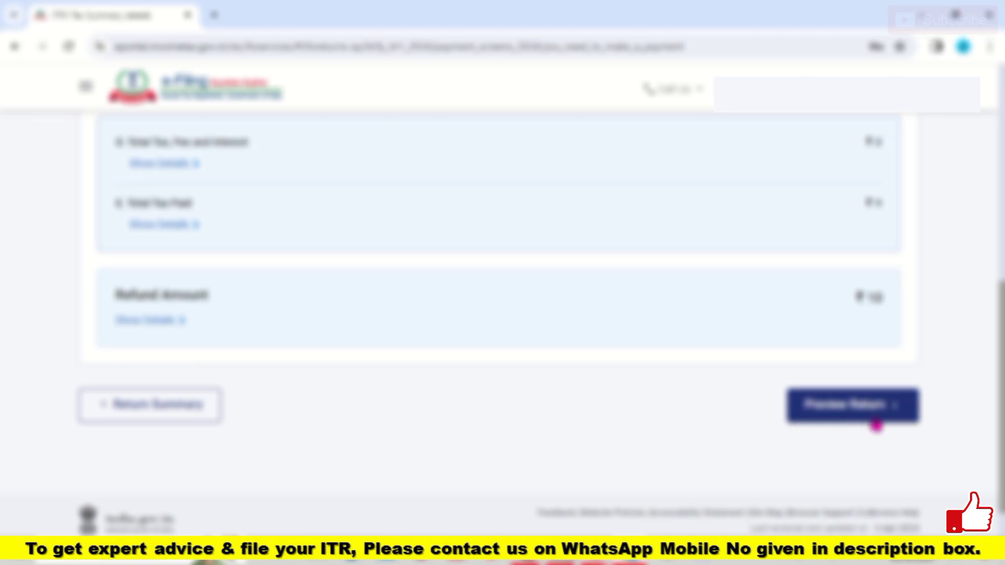
left_click(876, 419)
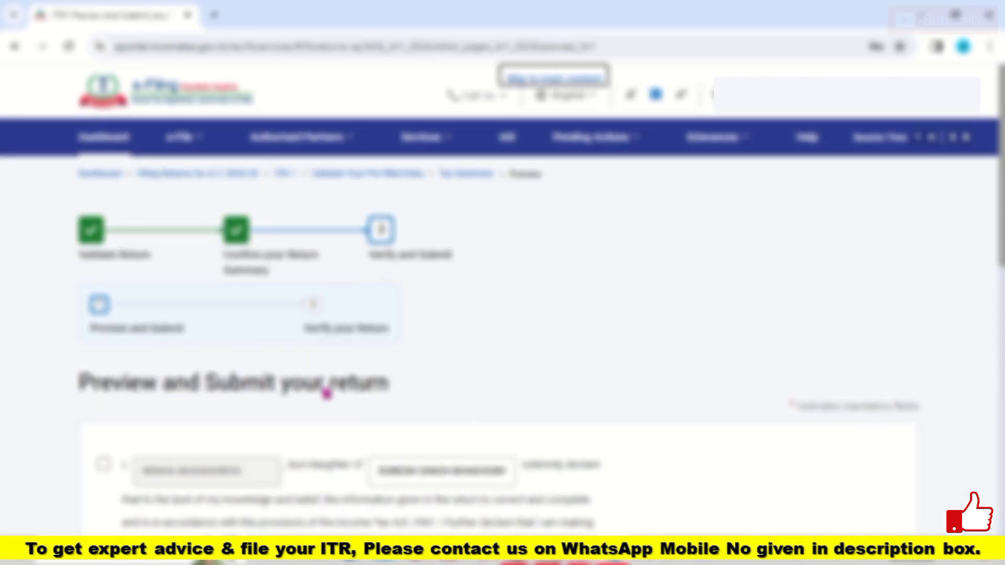
Step: Accept the declaration that the return details are correct and proceed to preview
left_click(104, 464)
scroll(876, 480, "down", 10)
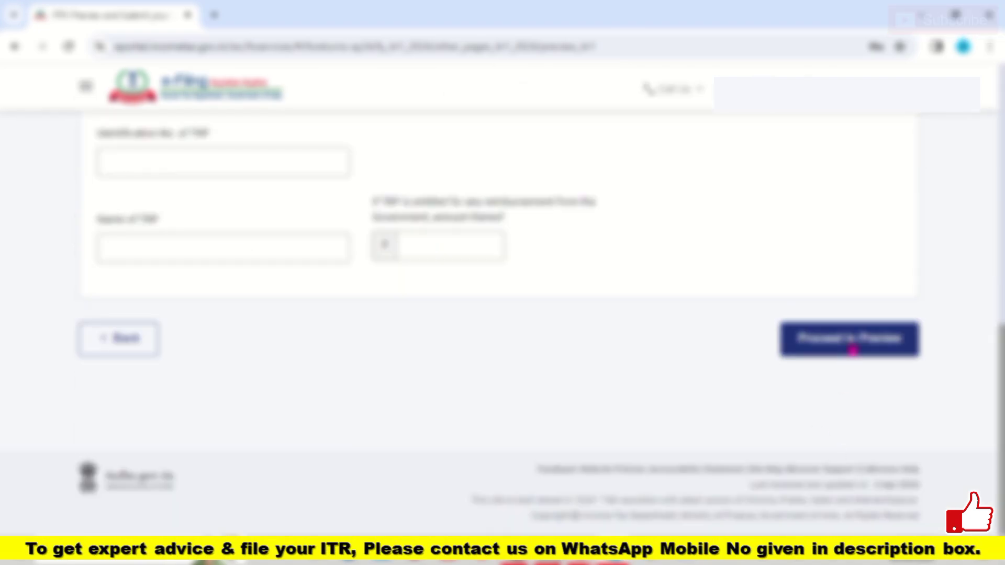
left_click(851, 345)
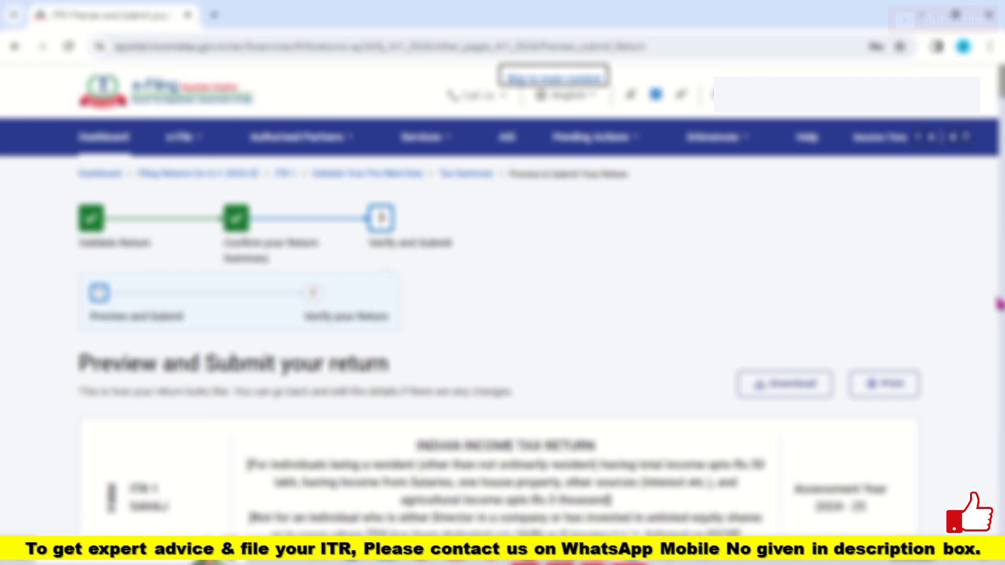
Step: Review the full ITR-1 preview and send the return for validation
scroll(539, 314, "down", 12)
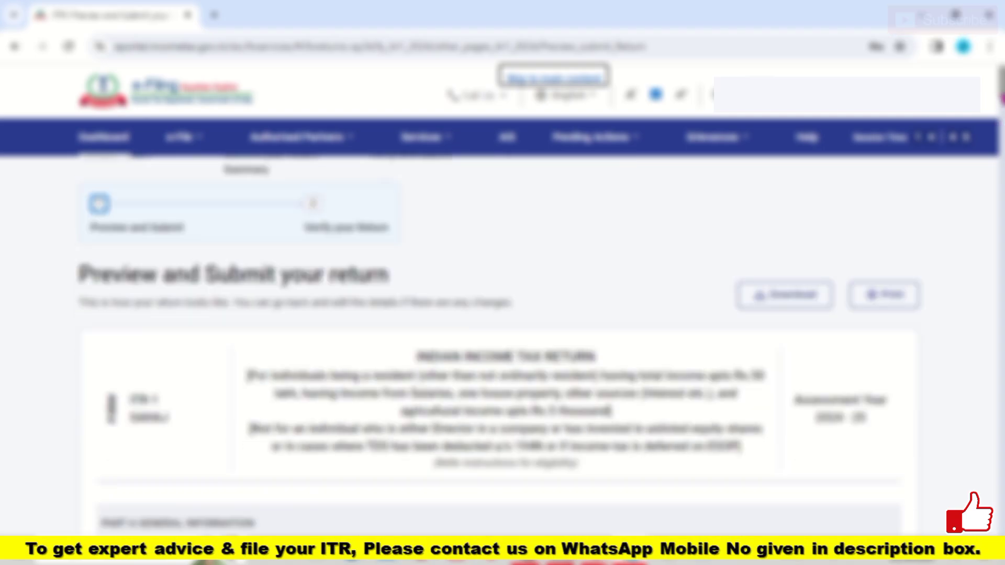
scroll(539, 314, "up", 11)
scroll(540, 315, "up", 1)
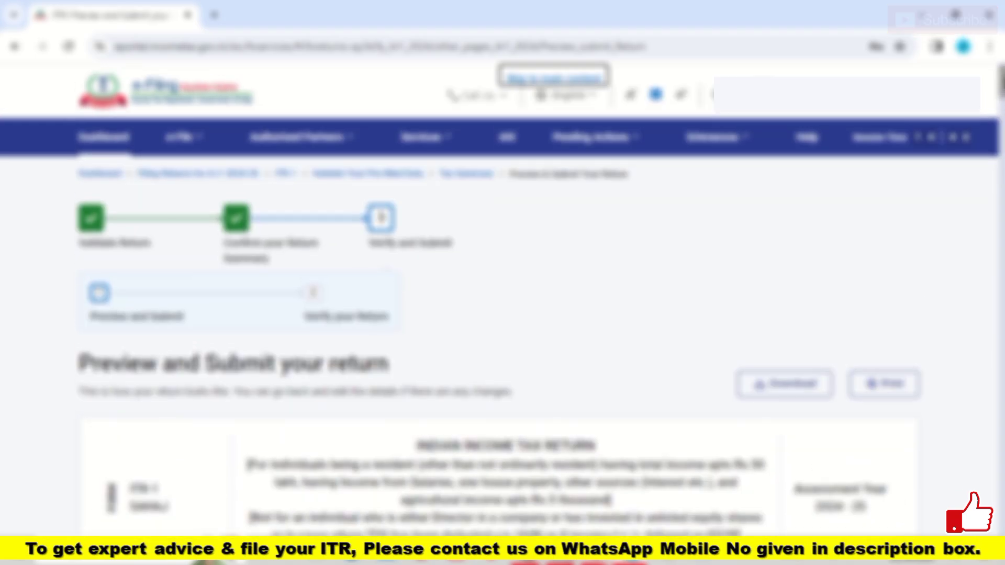
scroll(539, 314, "down", 20)
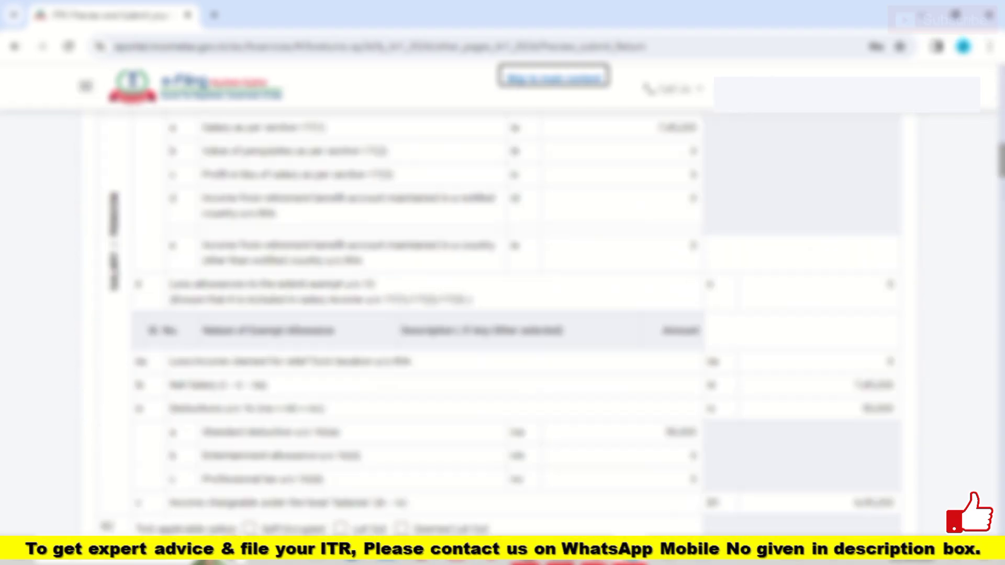
scroll(539, 314, "down", 20)
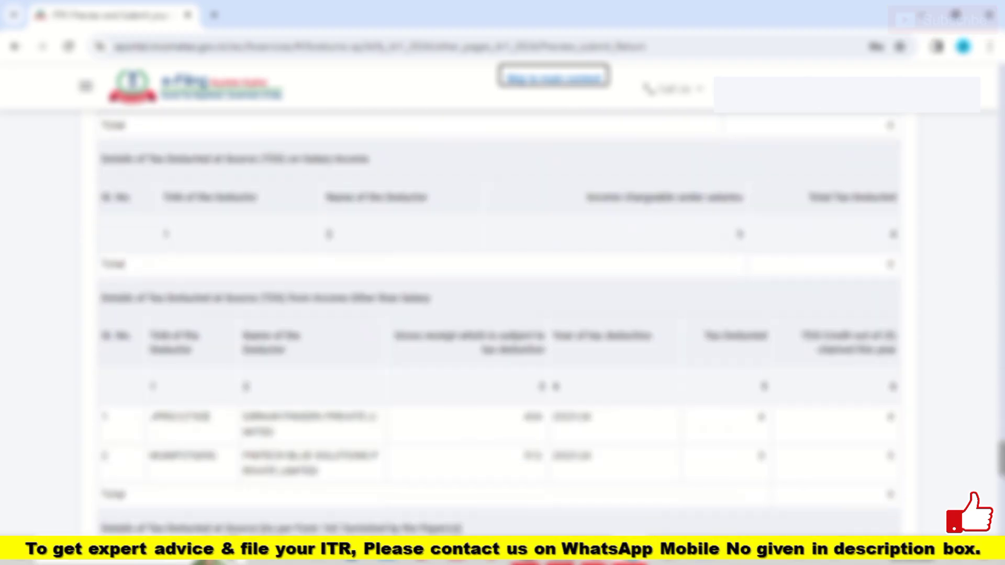
scroll(539, 314, "down", 3)
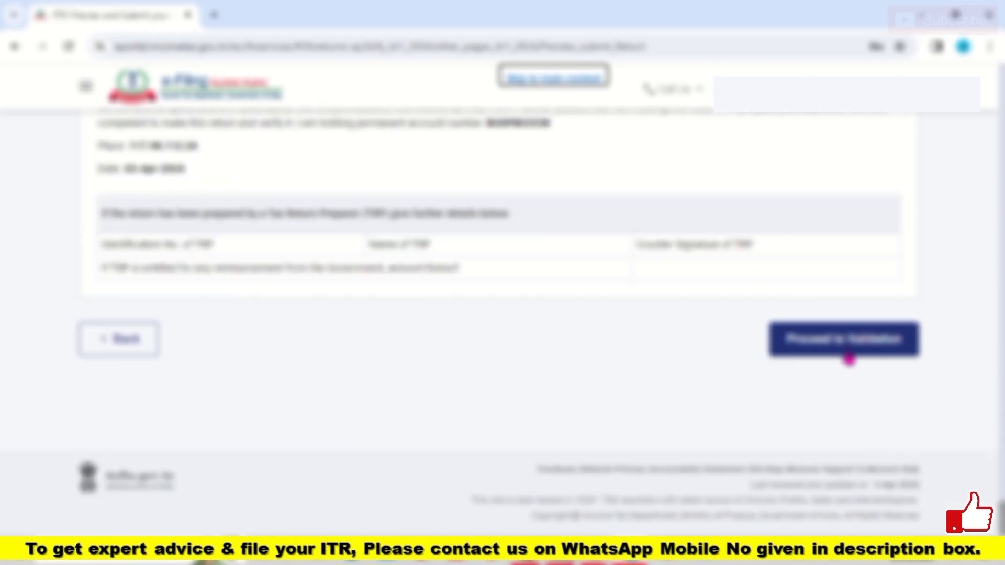
left_click(849, 356)
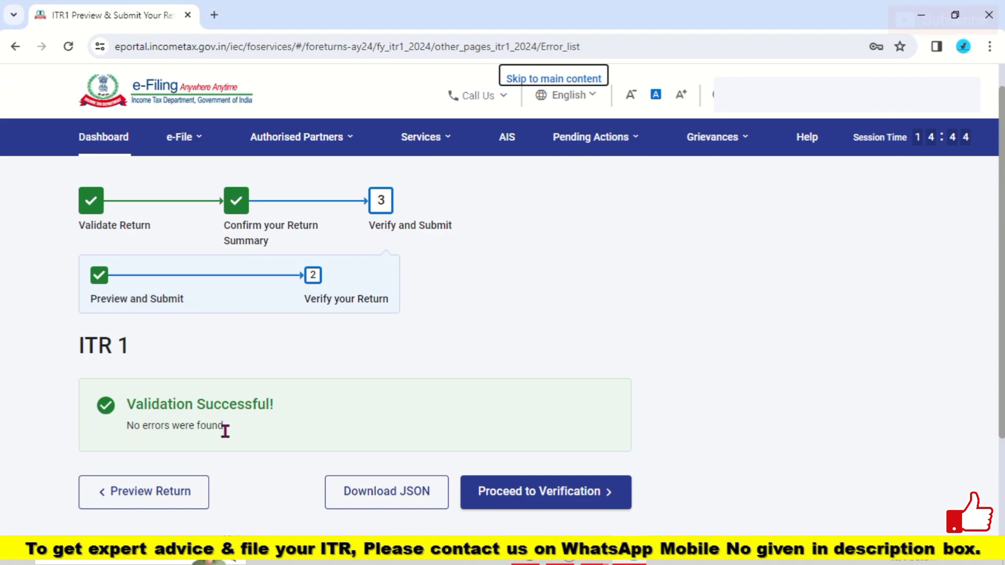
Step: Proceed from the Validation Successful screen to the verification options
left_click(521, 502)
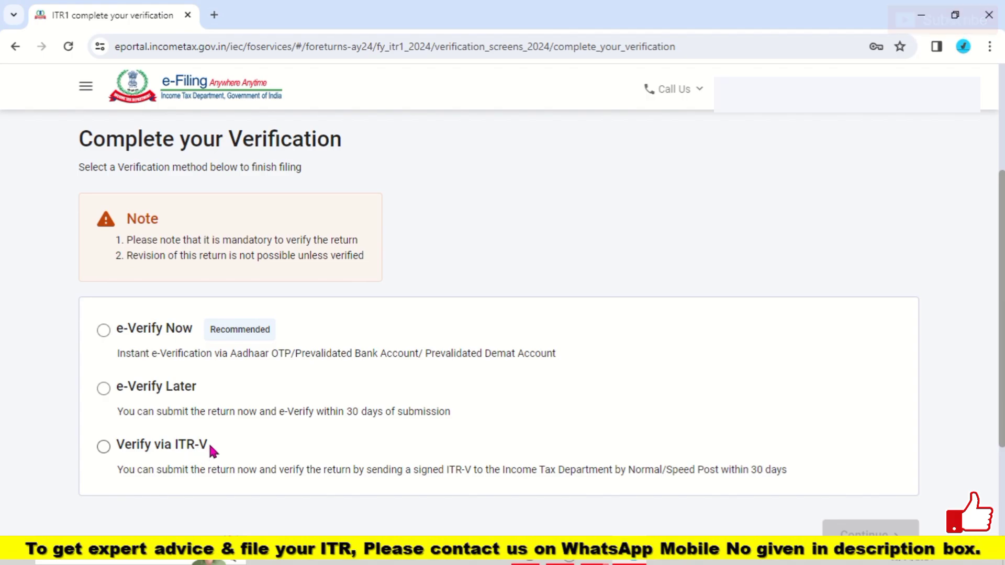
Step: Choose e-Verify Later, acknowledge the 30-day reminder, and confirm final submission of ITR-1
left_click(103, 388)
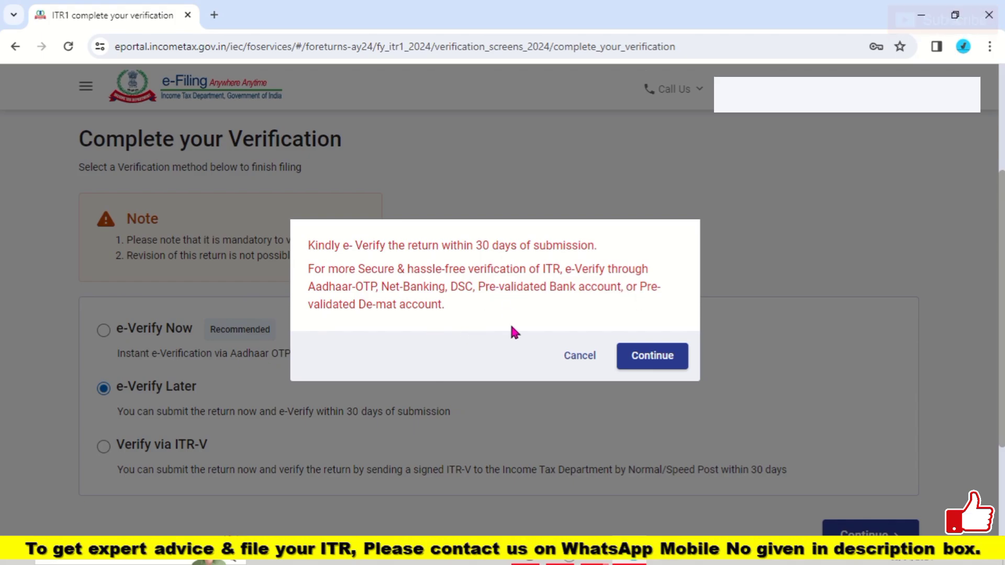
left_click(669, 359)
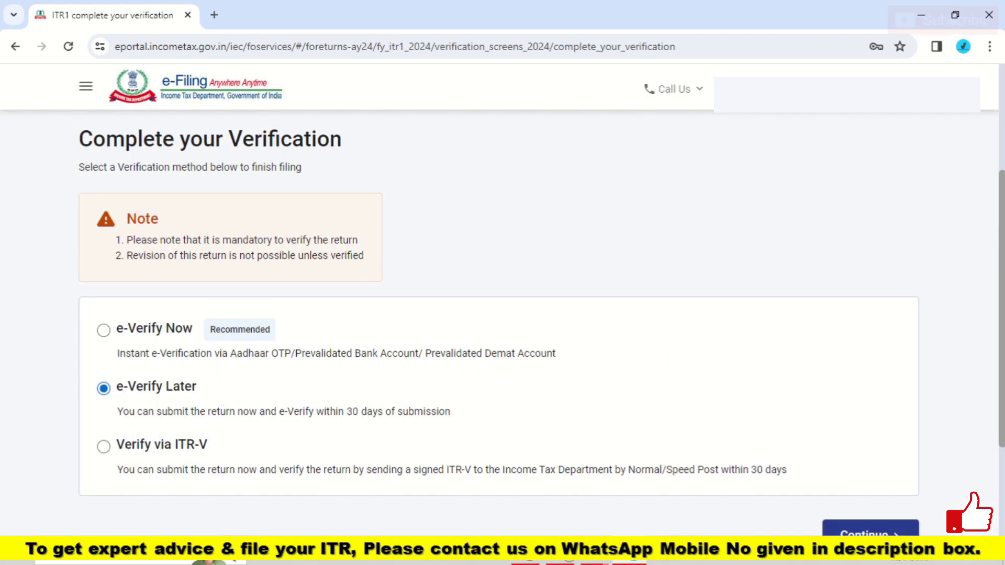
scroll(875, 439, "down", 1)
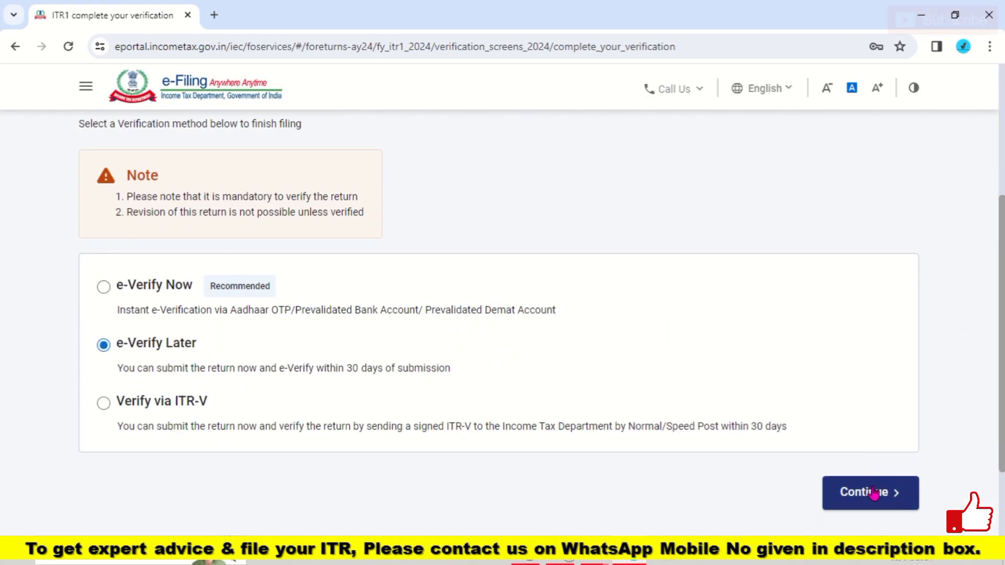
left_click(874, 493)
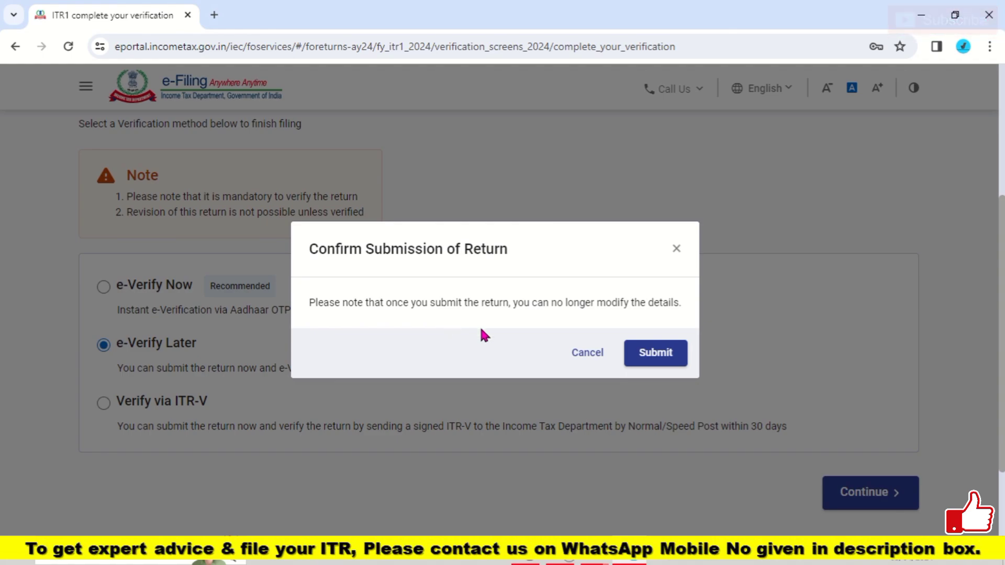
left_click(646, 362)
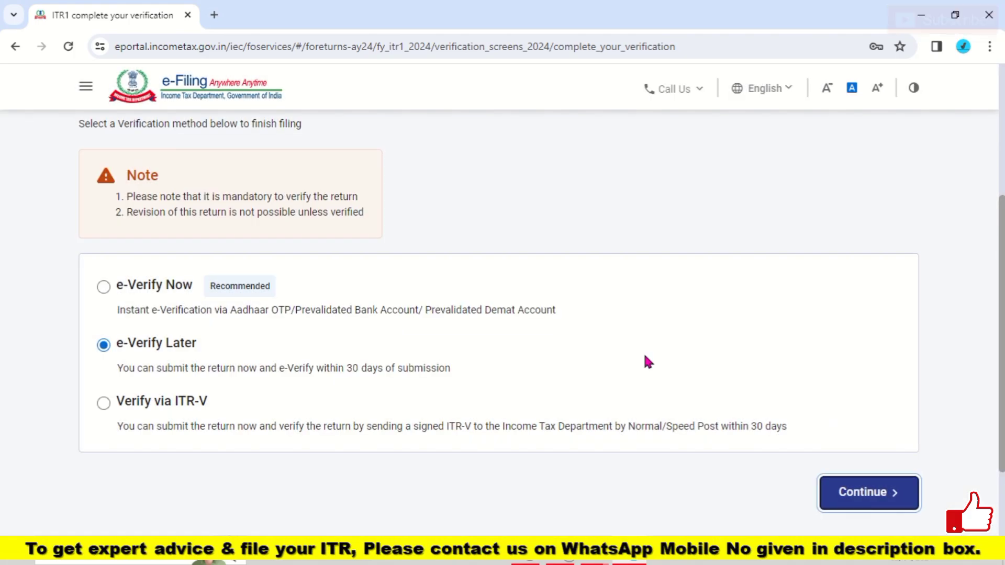